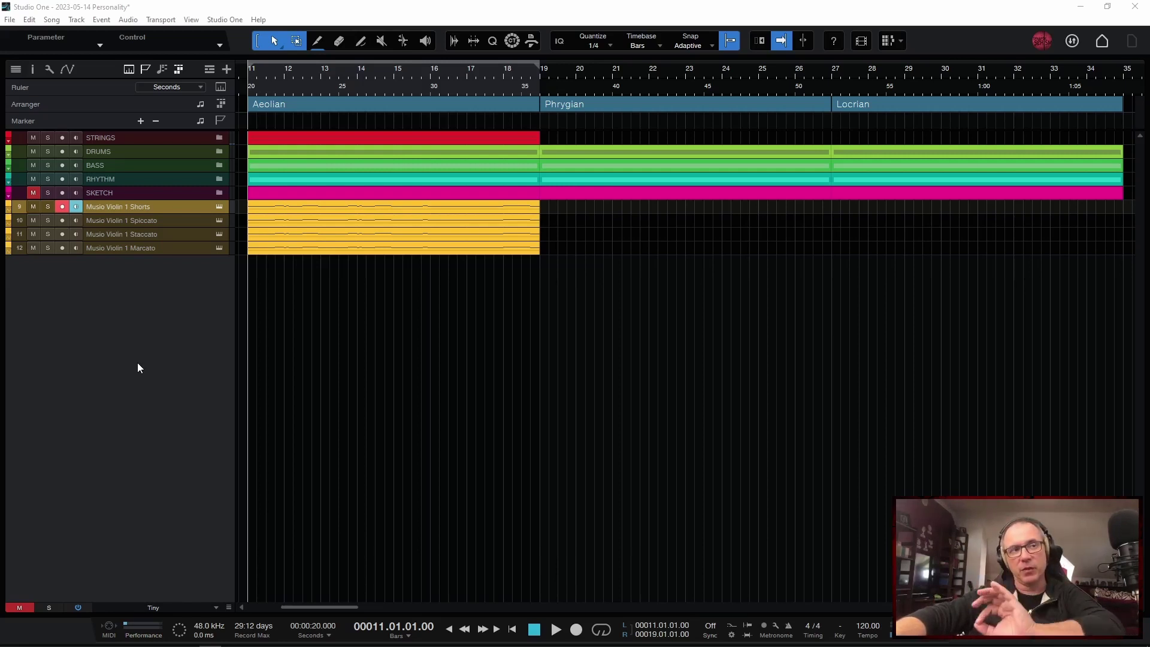
Solo the Musio Violin 1 Spiccato track, open its Violins I Spiccato Musio instance, and audition it
left_click(48, 220)
left_click(213, 222)
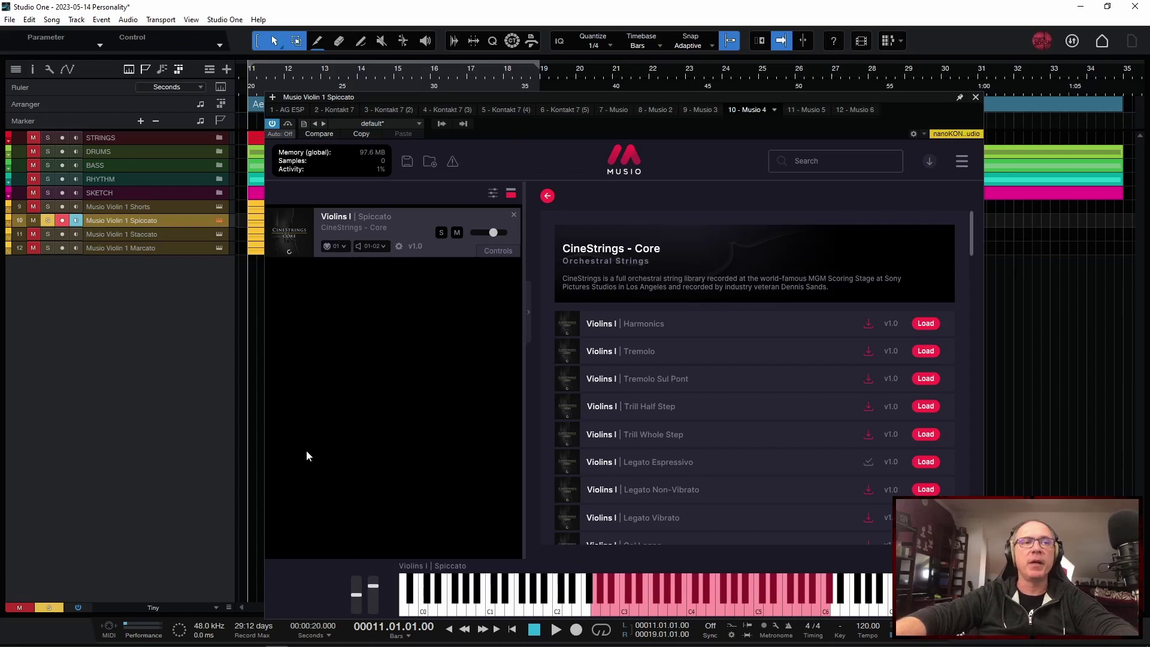
key("space")
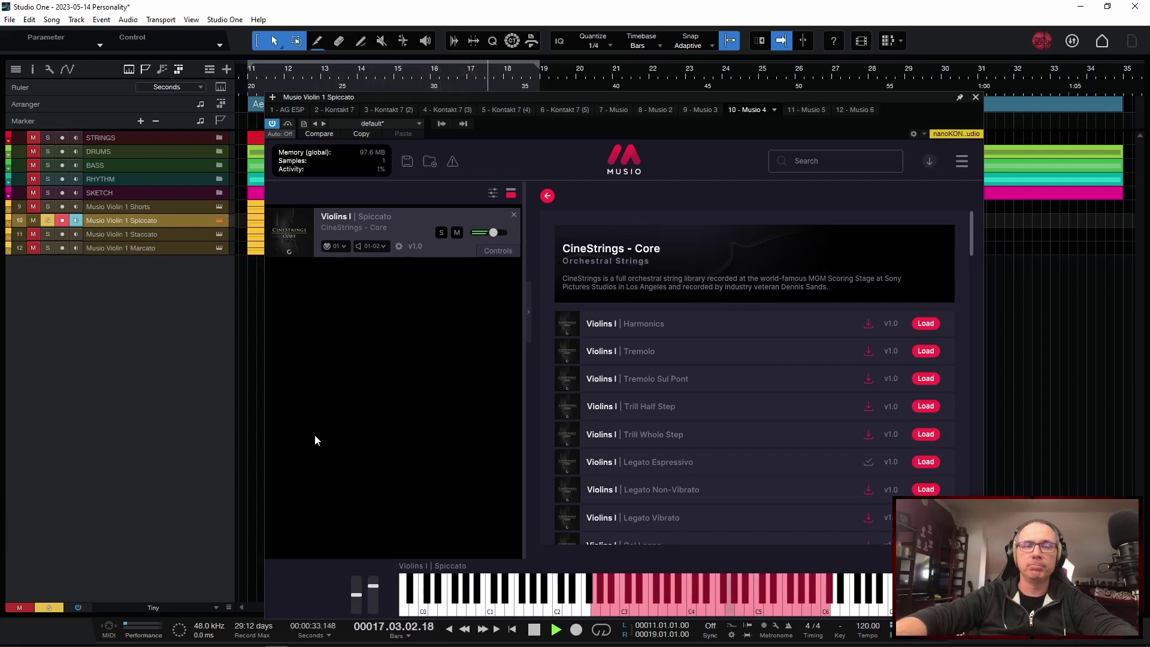
key("space")
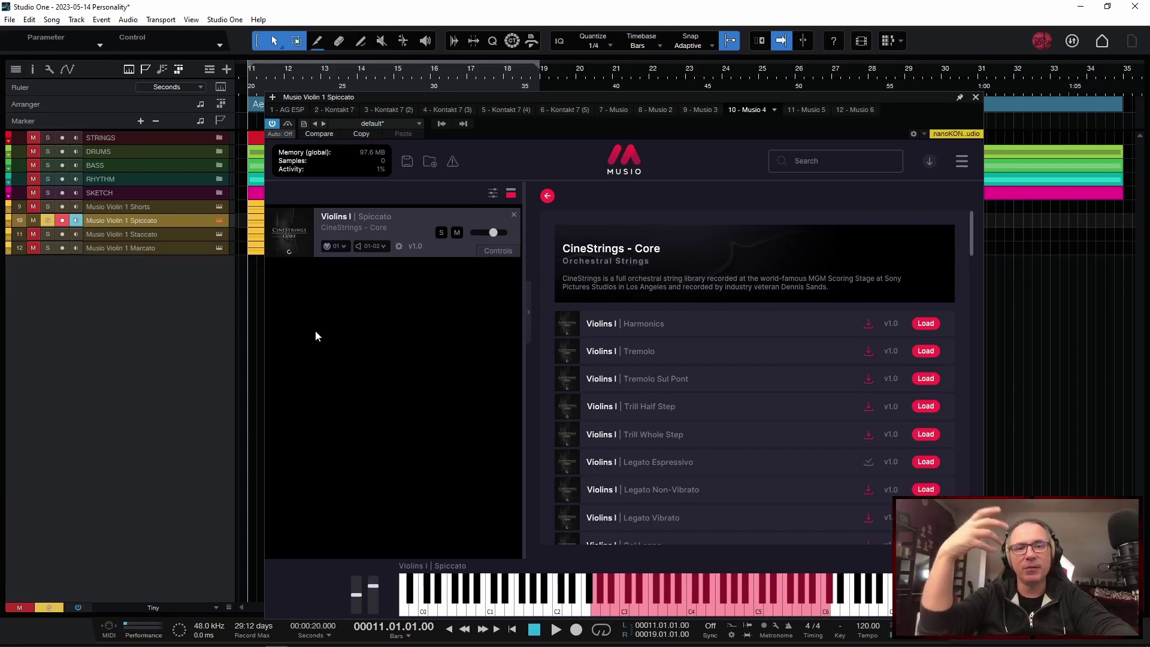
Switch the solo from Spiccato to Musio Violin 1 Staccato and audition that part
left_click(48, 221)
left_click(48, 234)
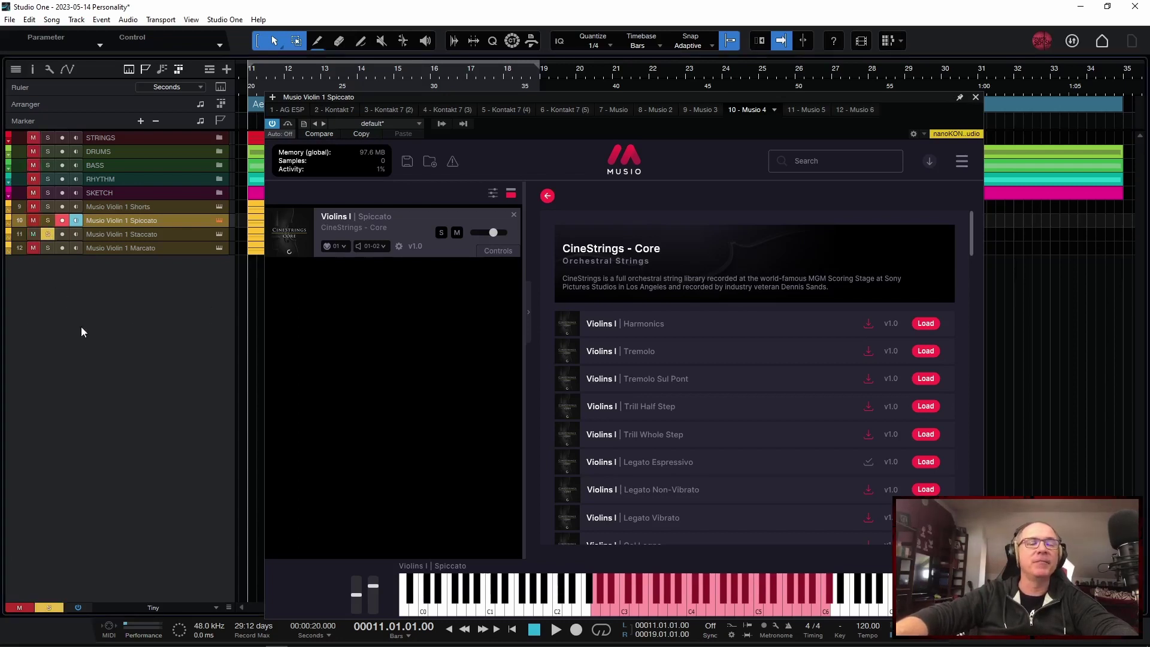
key("space")
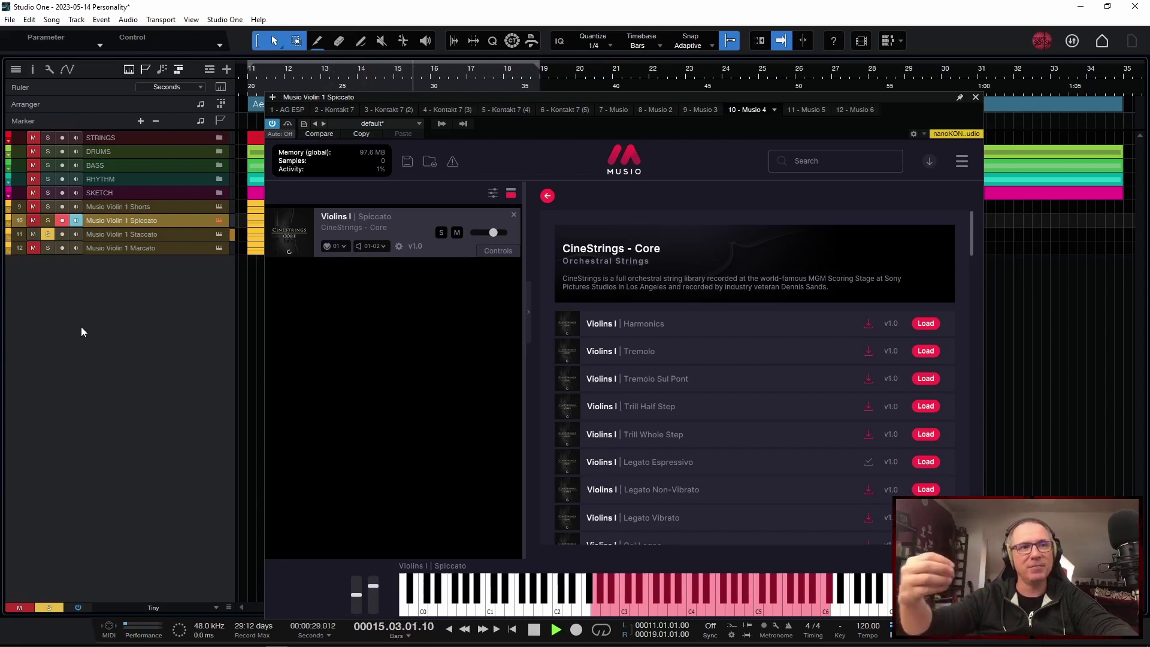
key("space")
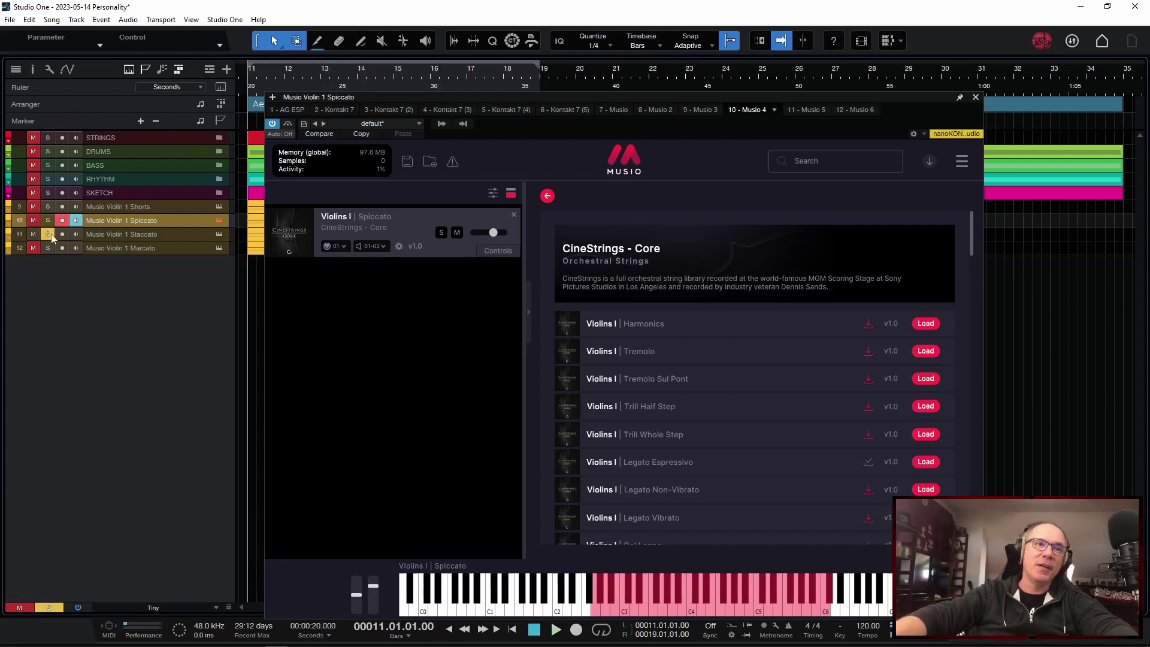
Switch the solo to Musio Violin 1 Marcato and audition that part
left_click(48, 234)
left_click(47, 248)
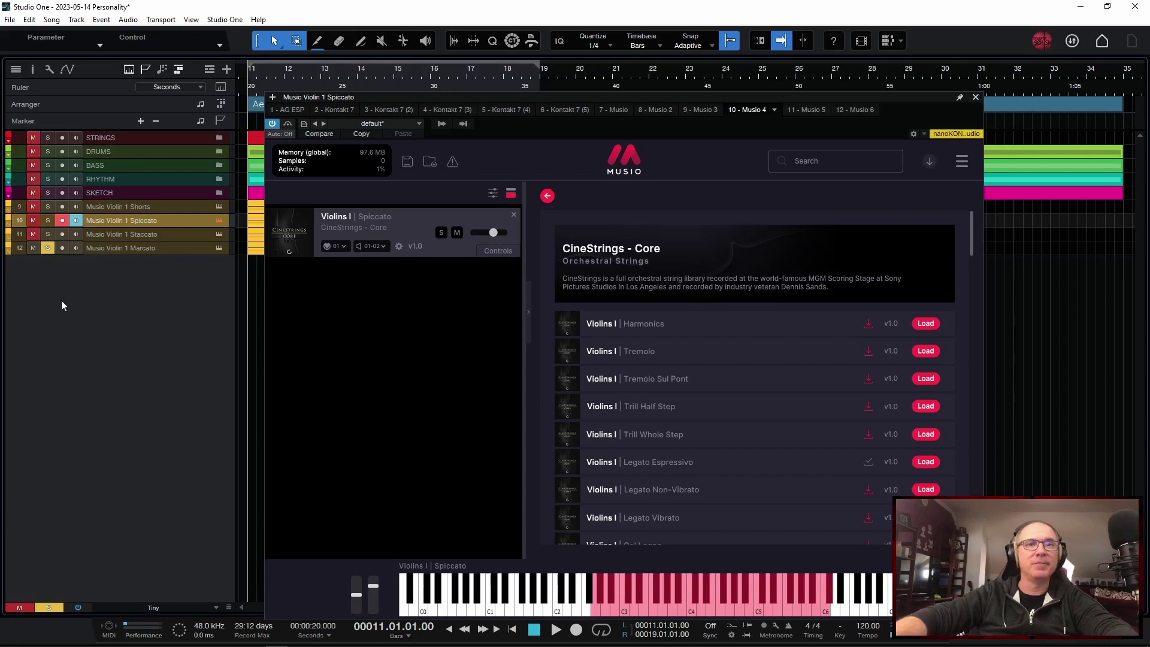
key("space")
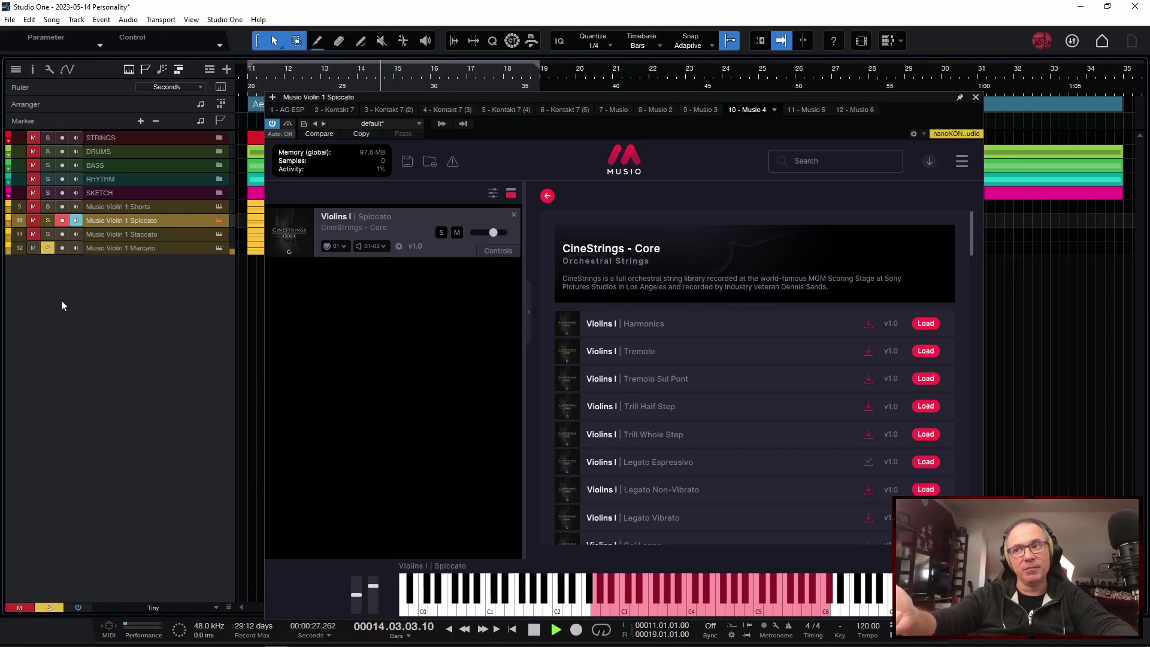
key("space")
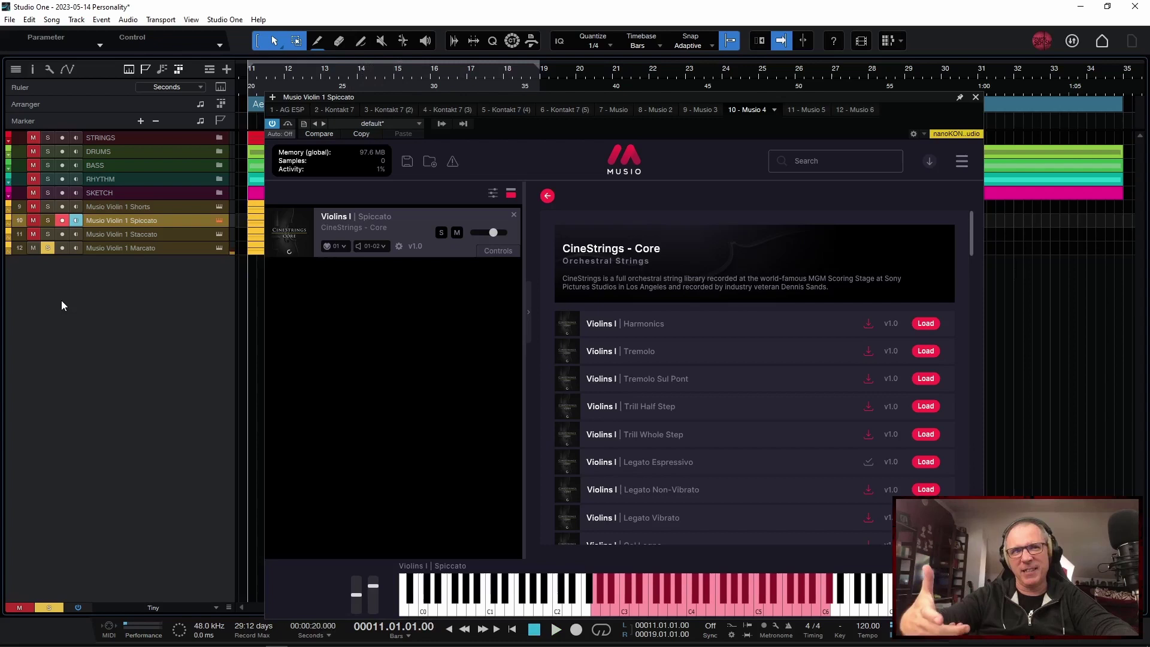
Solo Musio Violin 1 Shorts, play the combined part, and close the Musio window
left_click(48, 247)
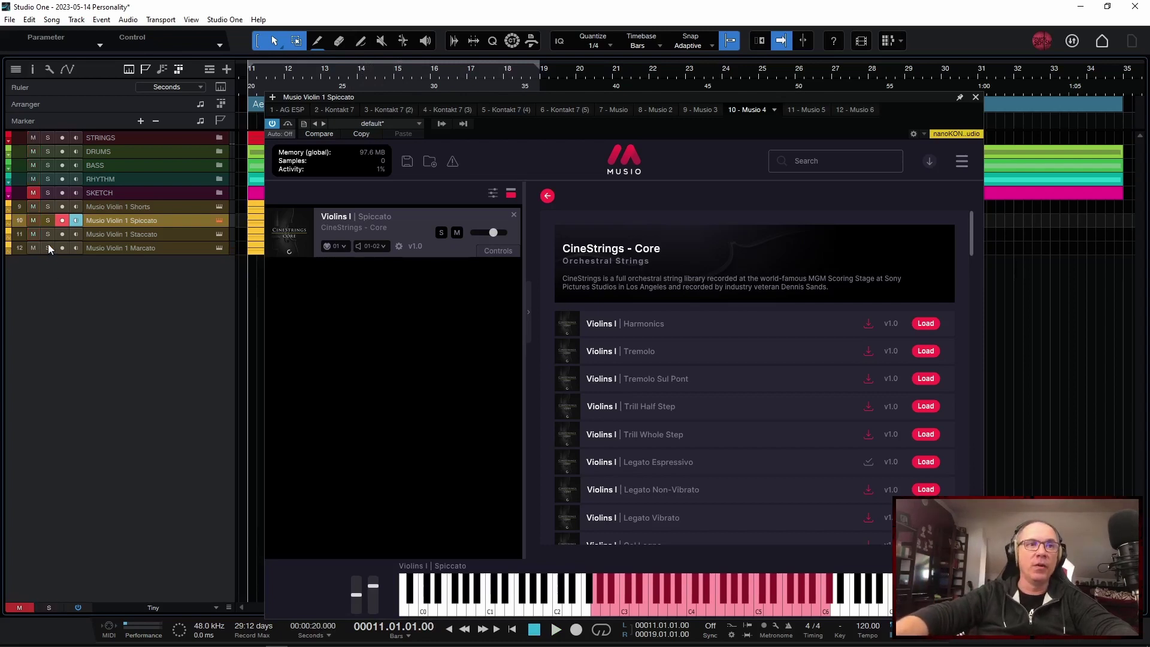
left_click(48, 207)
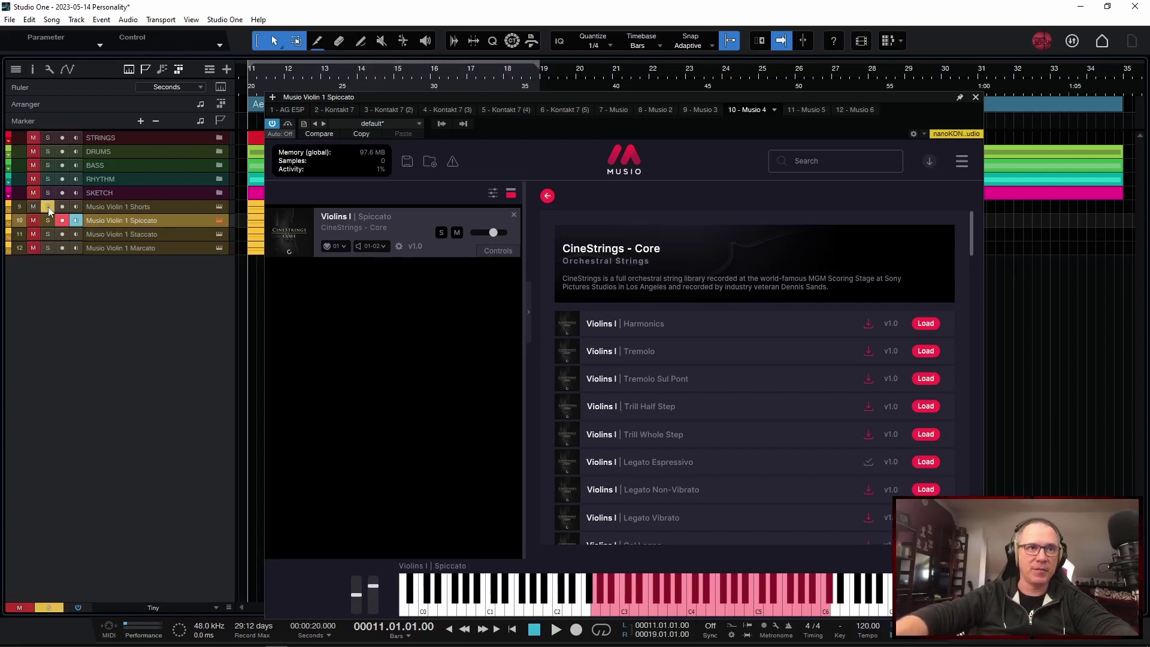
key("space")
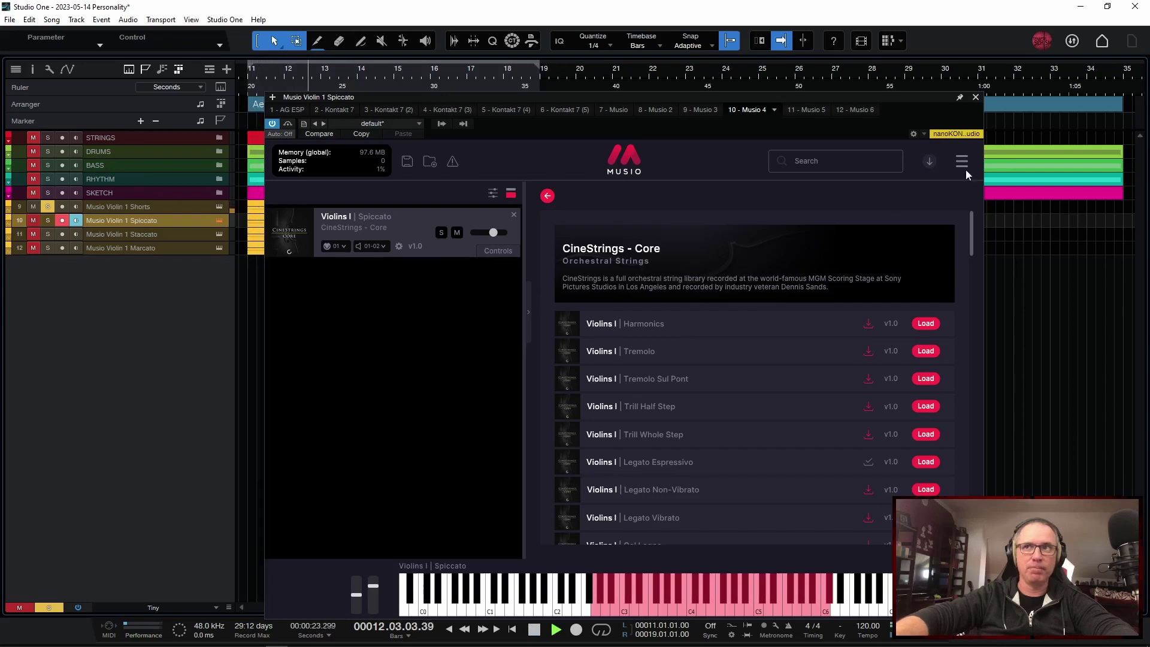
left_click(975, 97)
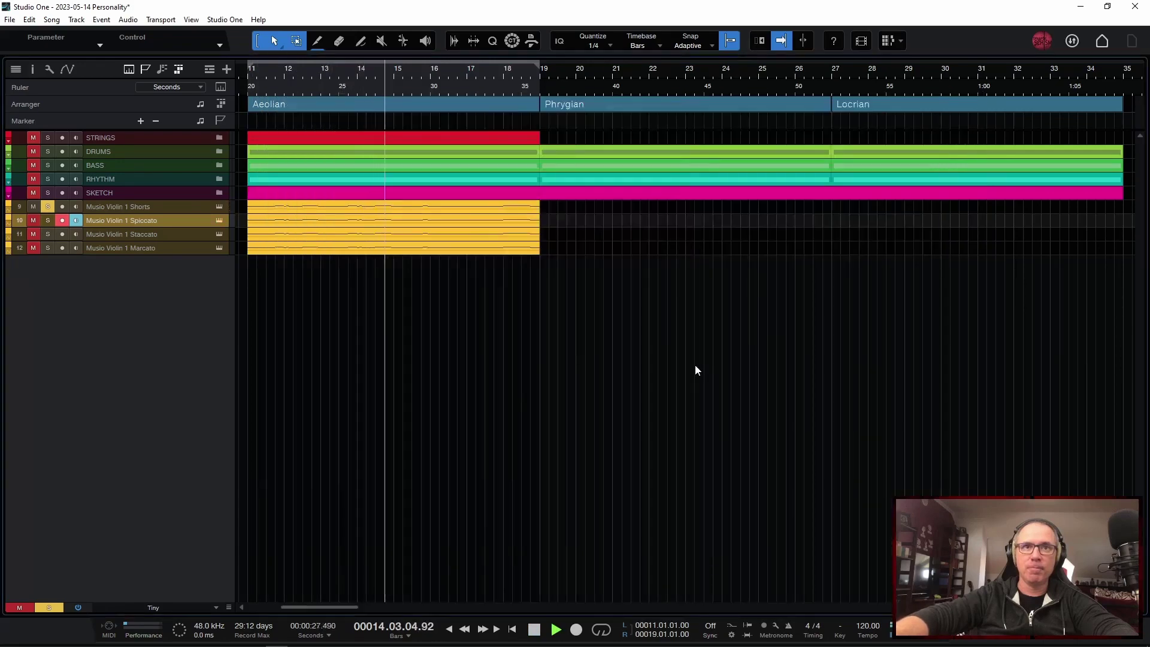
Stop playback, open the Shorts part in the piano roll, and zoom in vertically
key("space")
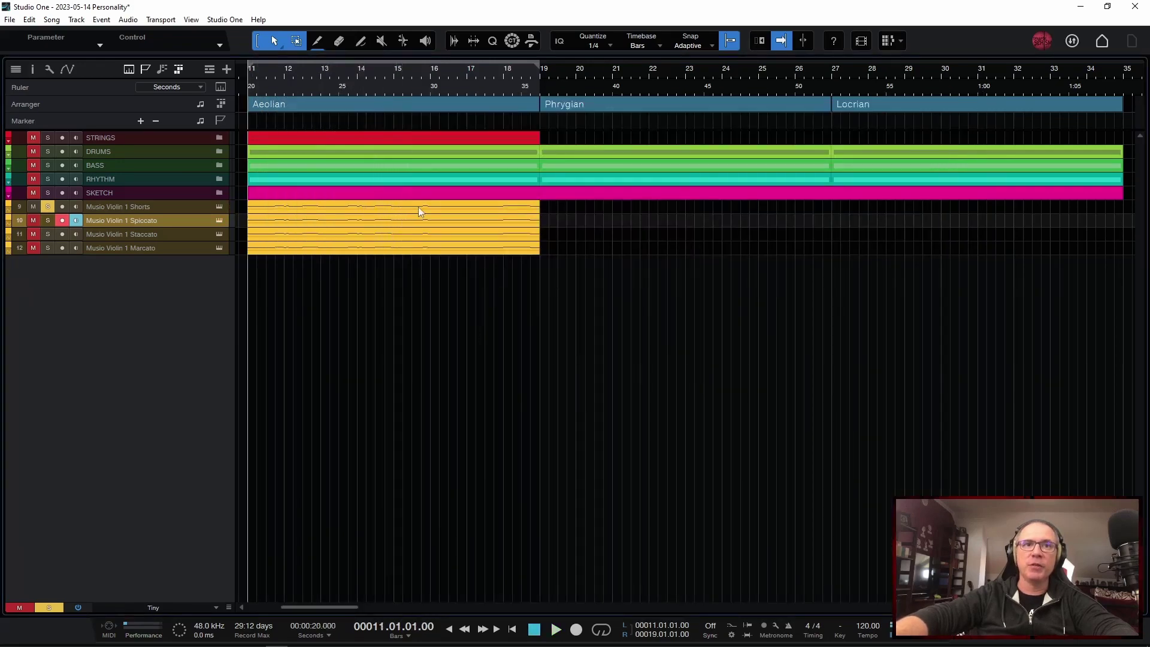
double_click(418, 207)
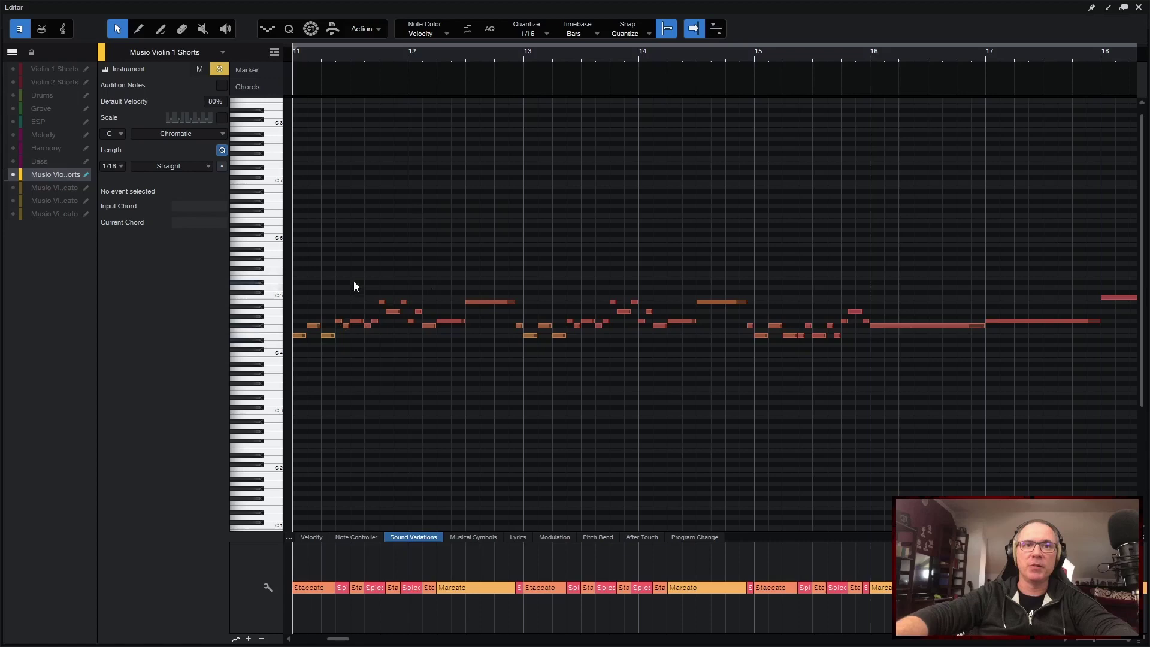
scroll(274, 333, "up", 4)
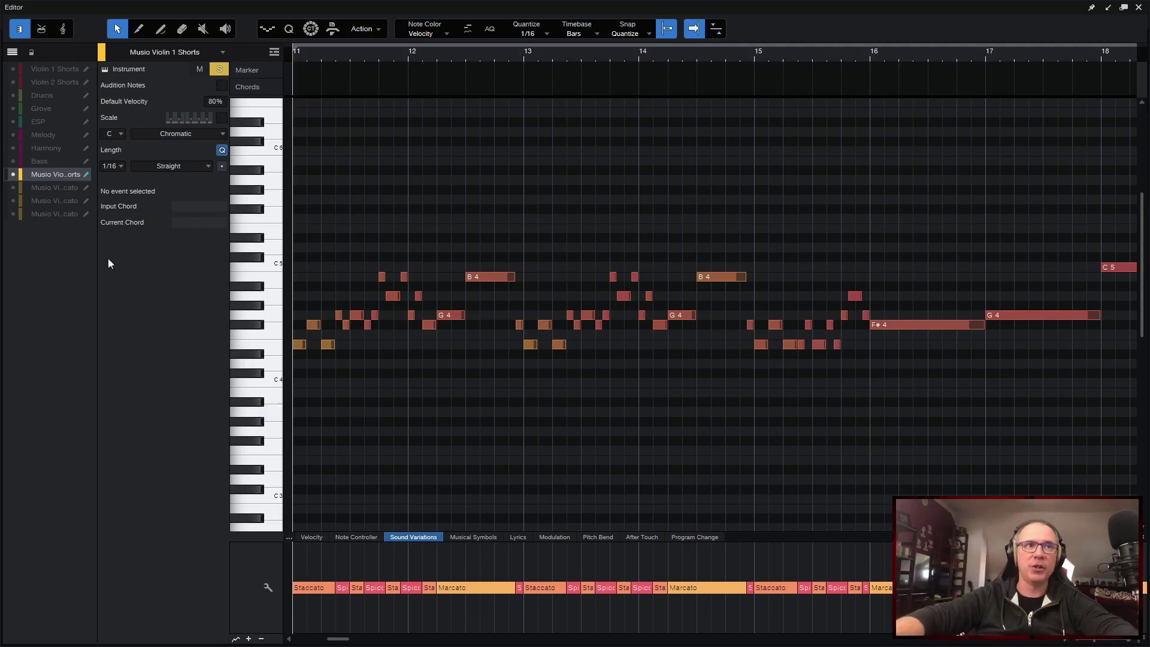
Hide the editor track list, select notes near bars 11 and 12, and play from bar 11
left_click(14, 54)
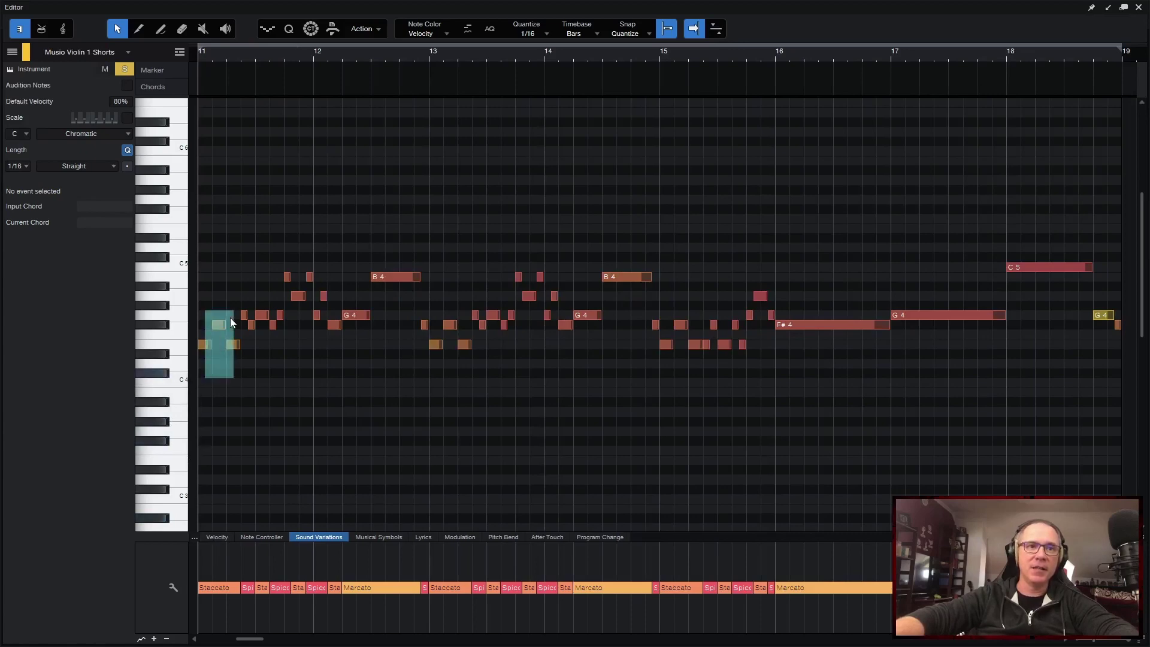
left_click_drag(230, 318, 254, 325)
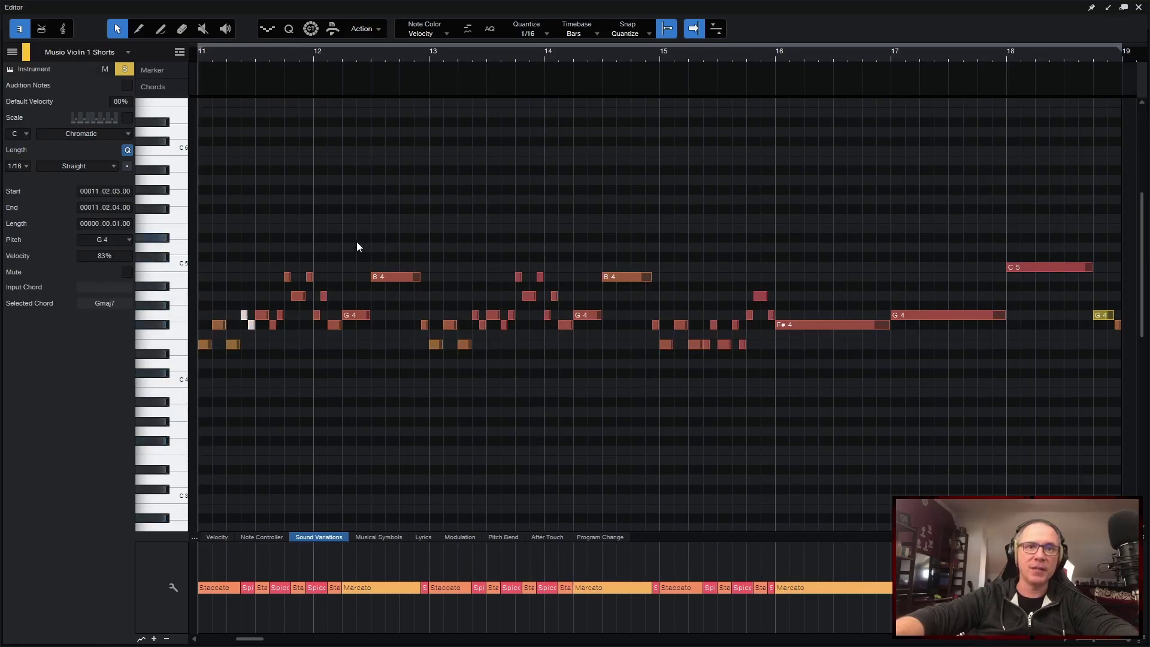
left_click_drag(356, 234, 393, 366)
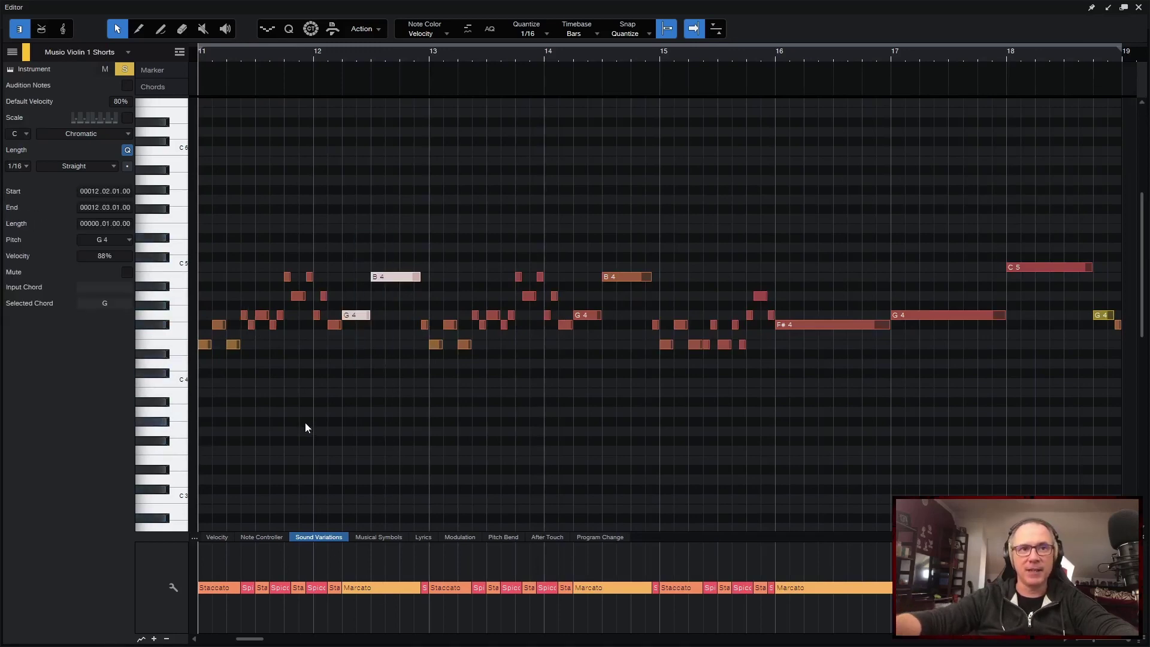
key("space")
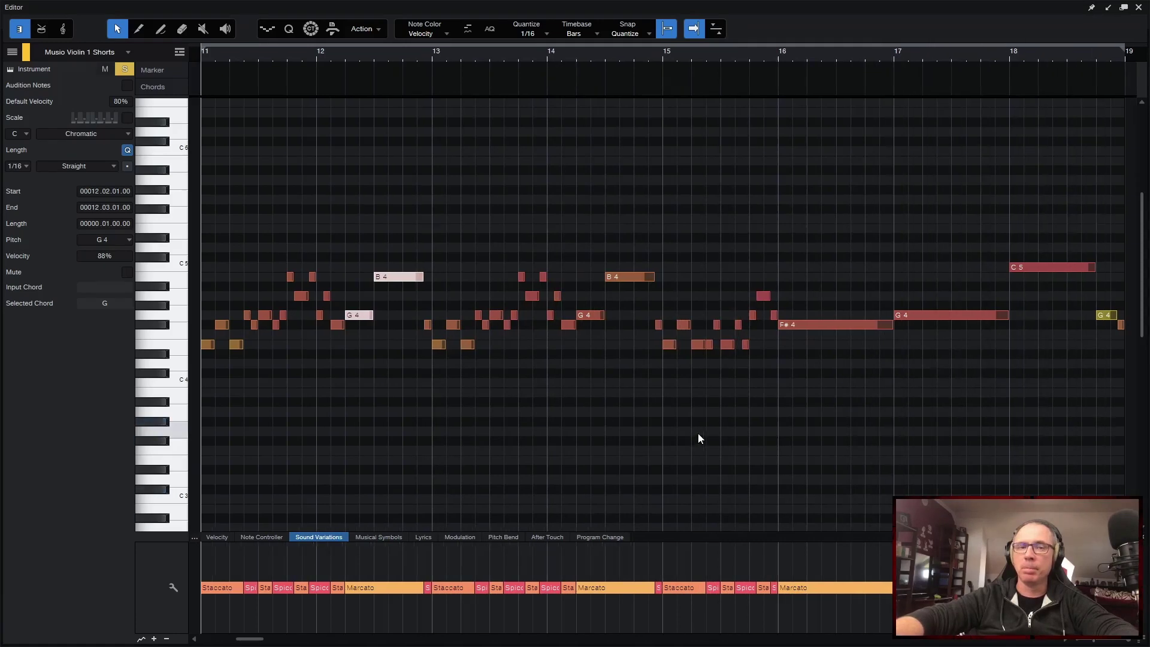
Close the editor, open the Spiccato track's Musio window, and confirm MIDI channel 01 and outputs 01-02
key("space")
key("F2")
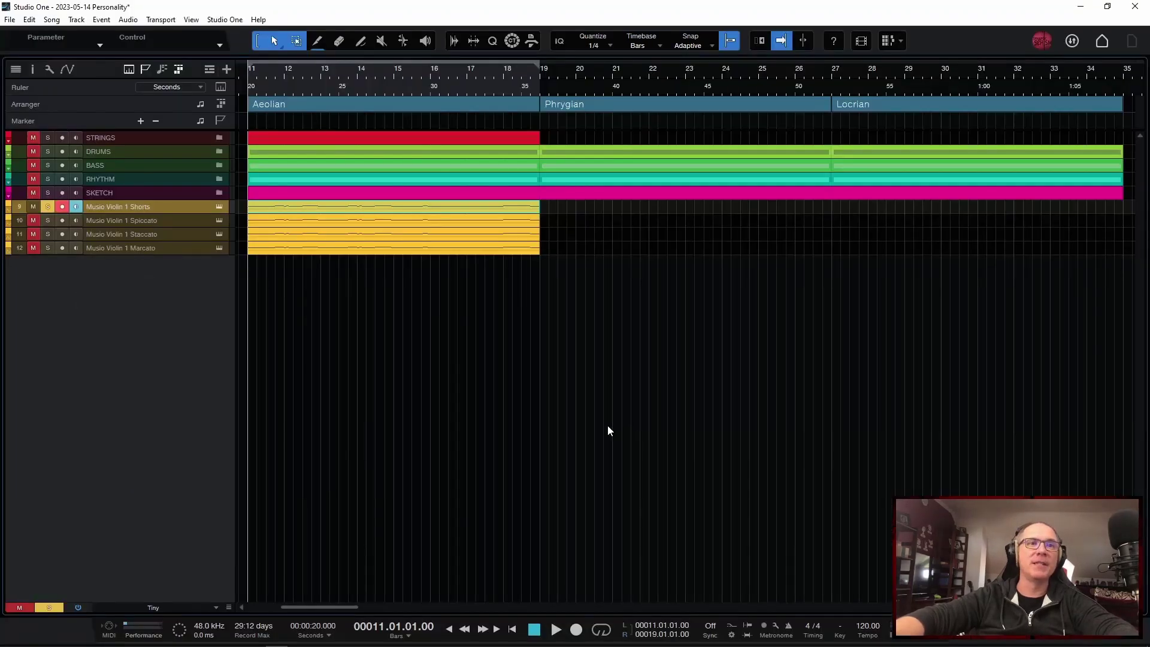
left_click(219, 220)
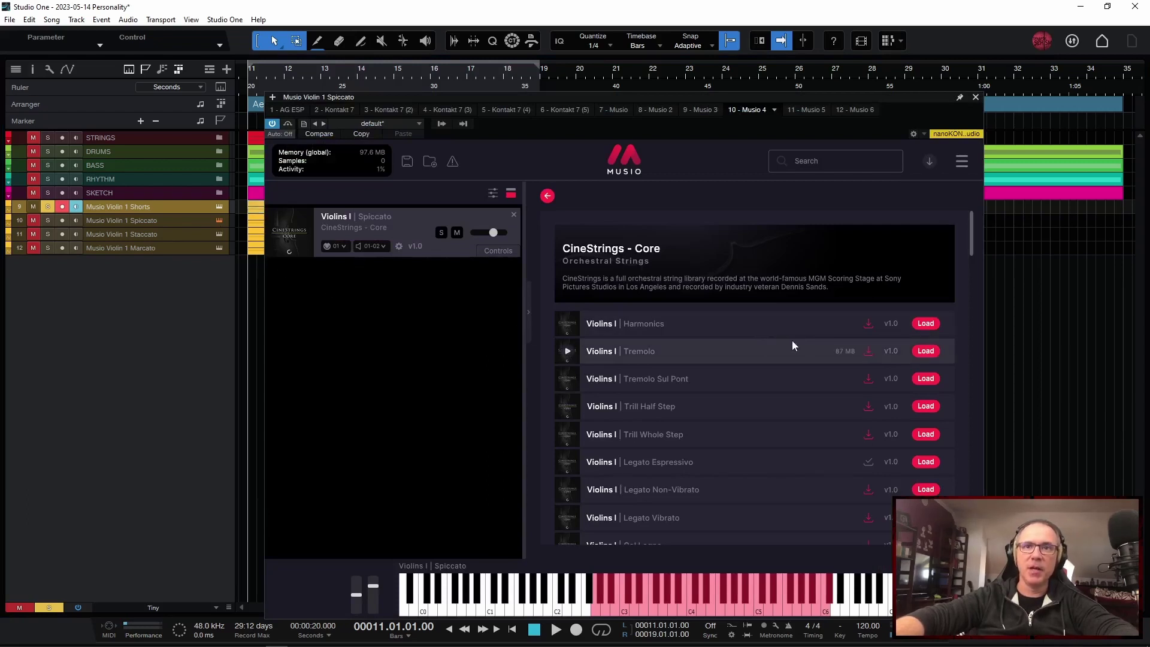
left_click(336, 246)
left_click(342, 249)
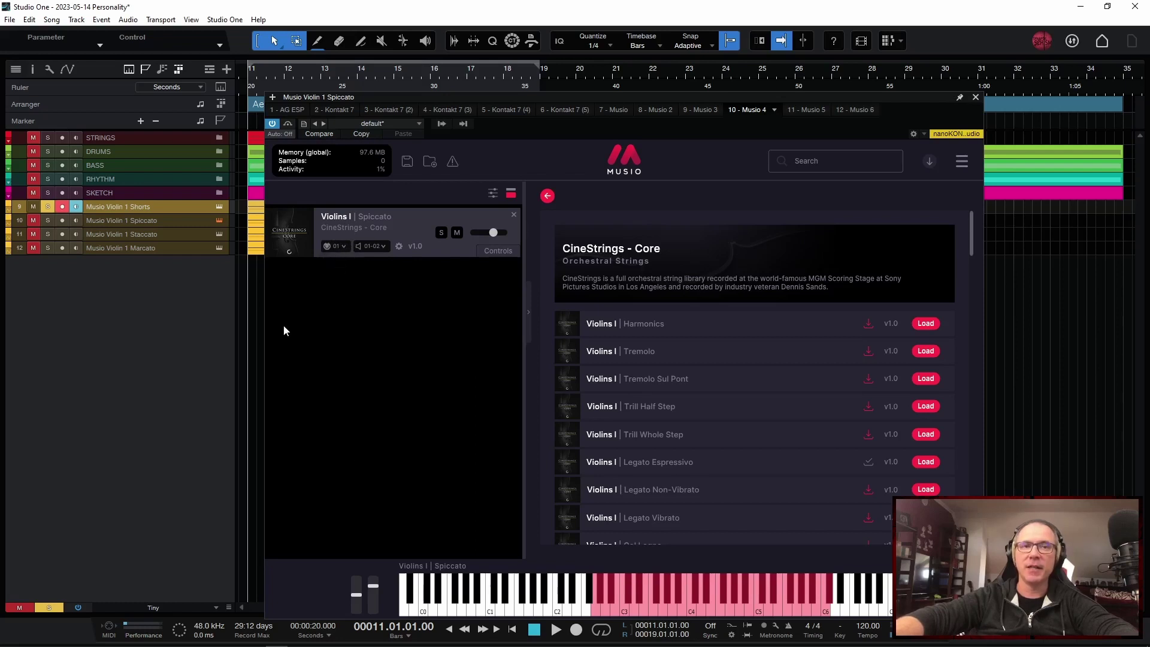
left_click(373, 247)
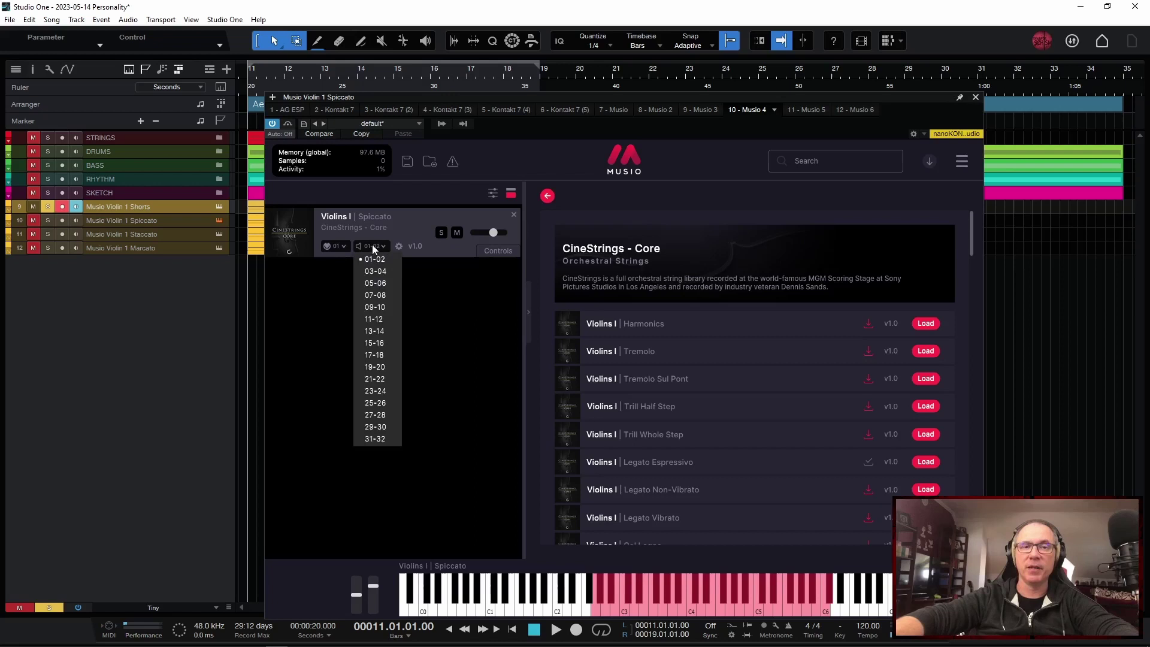
left_click(373, 247)
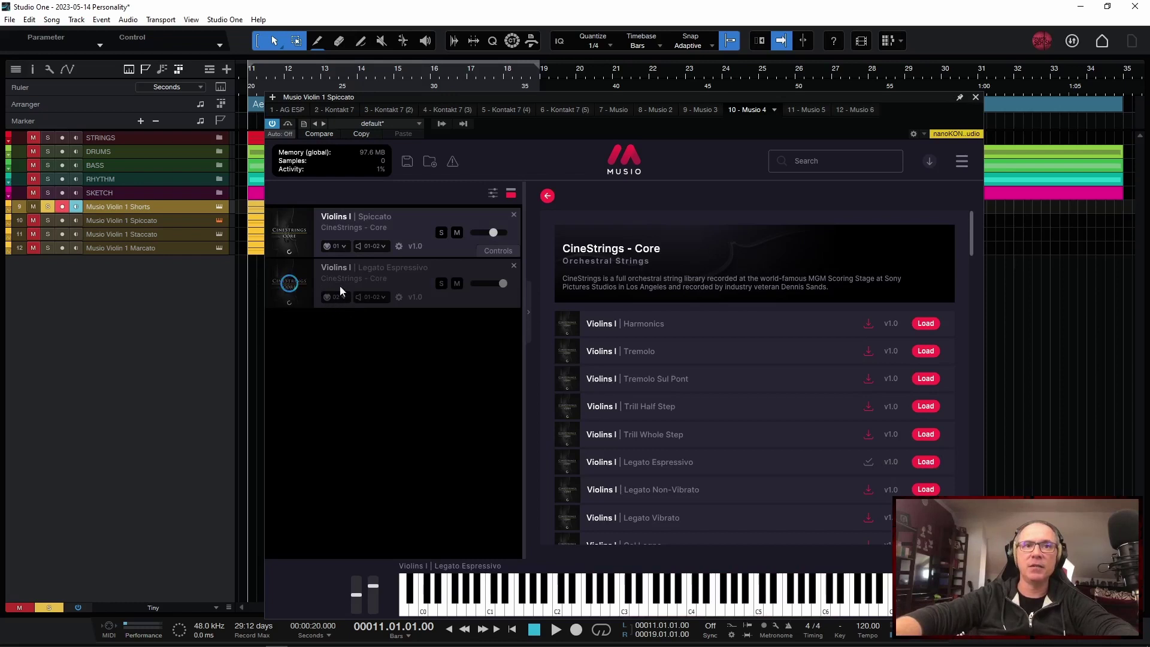
Route the Legato Espressivo slot to outputs 03-04, then remove it from the Musio rack
left_click(382, 298)
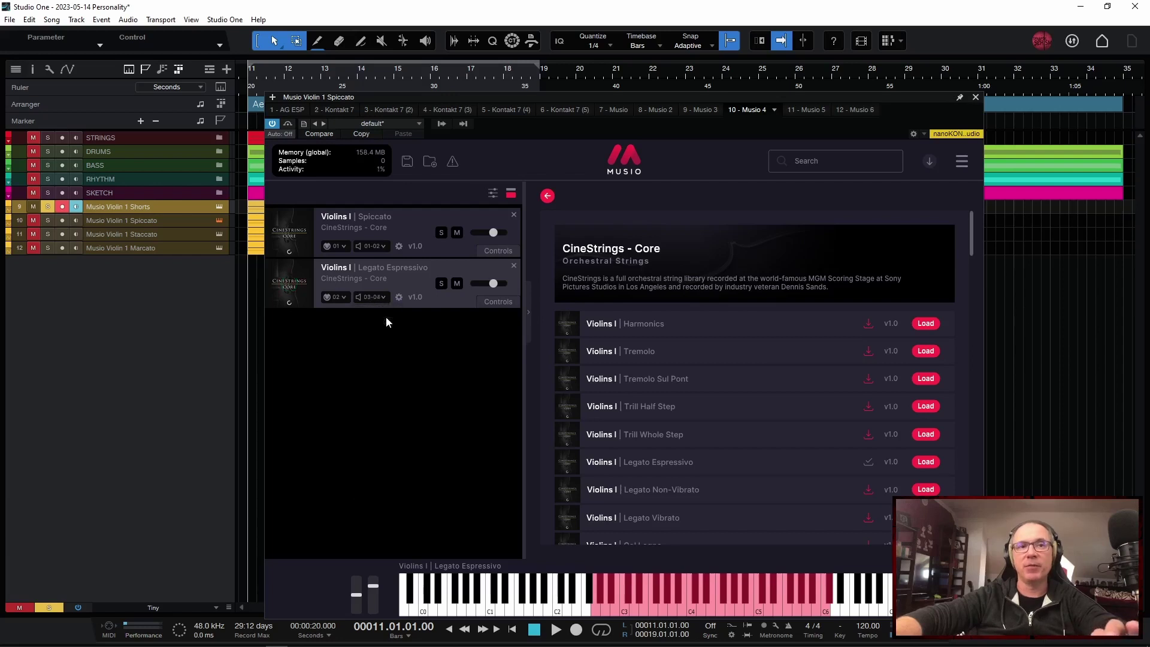
left_click(386, 321)
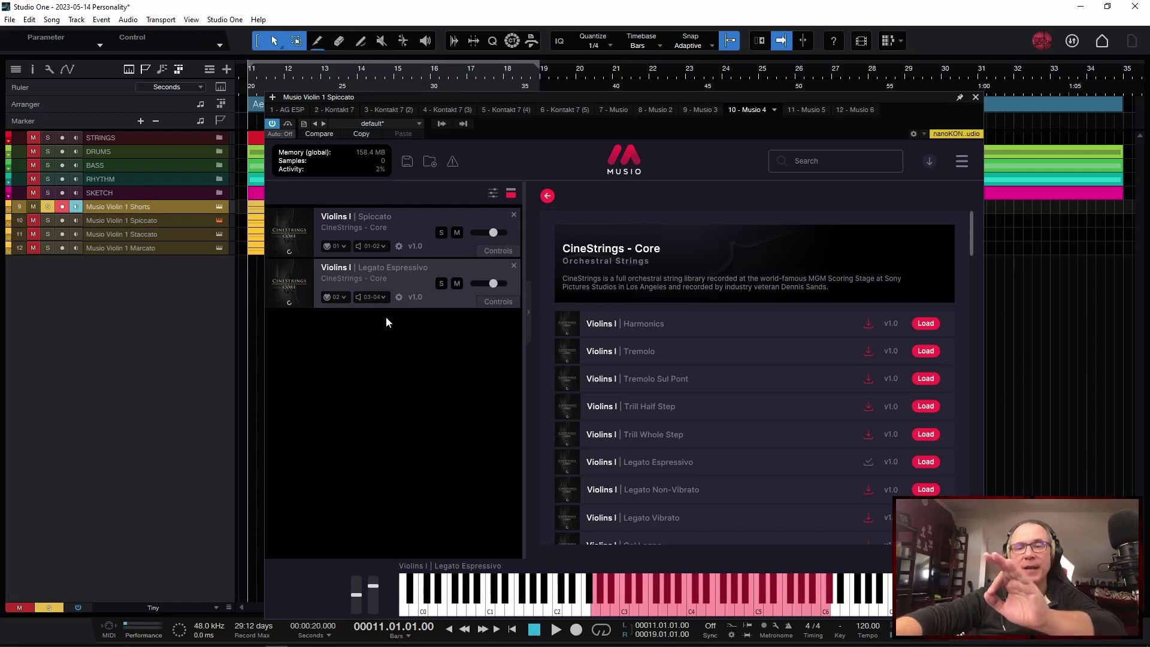
left_click(514, 266)
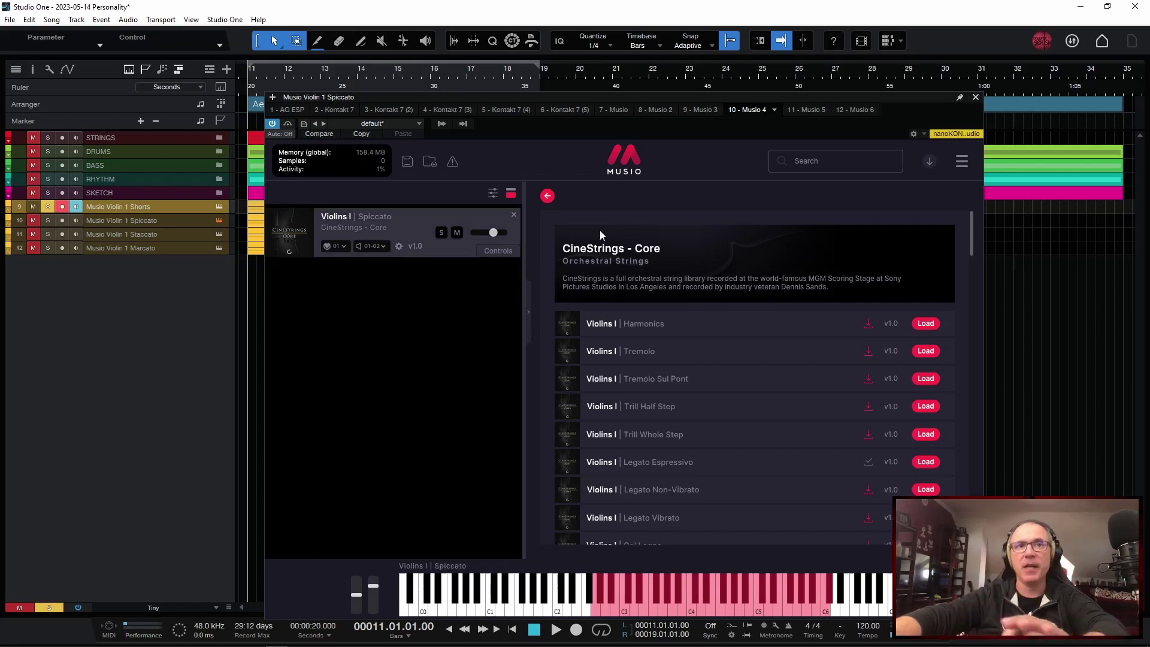
Review the Shorts track's Musio slots: Violins I Spiccato, Staccato and Marcato on channels 01–03
left_click(976, 97)
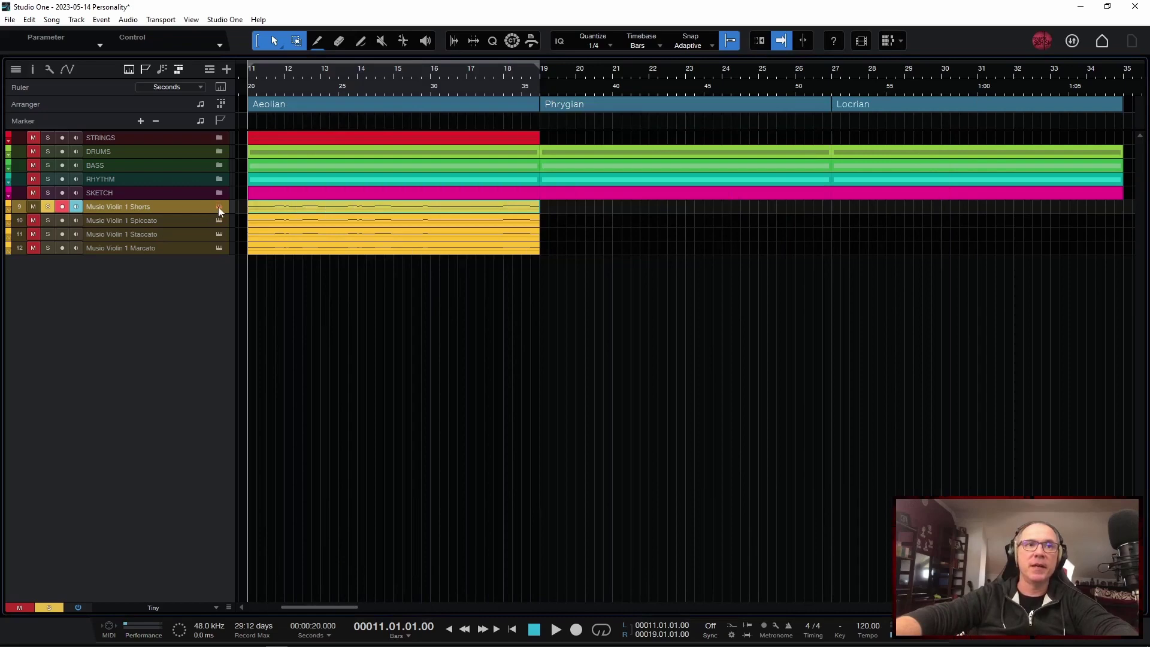
left_click(219, 206)
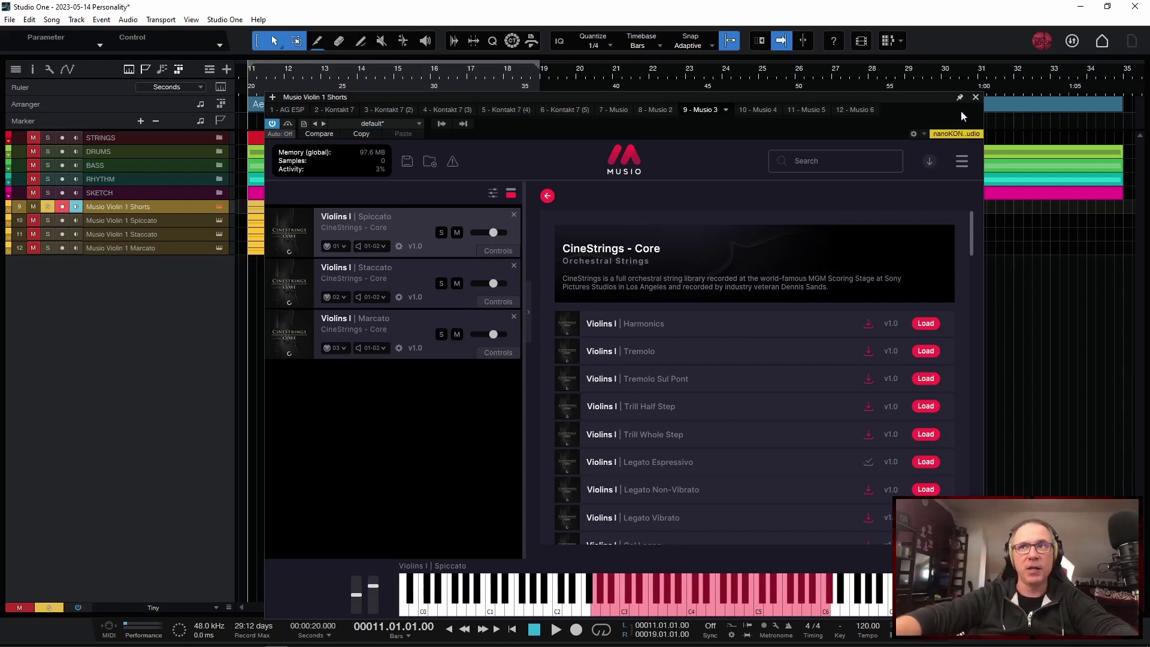
left_click(976, 97)
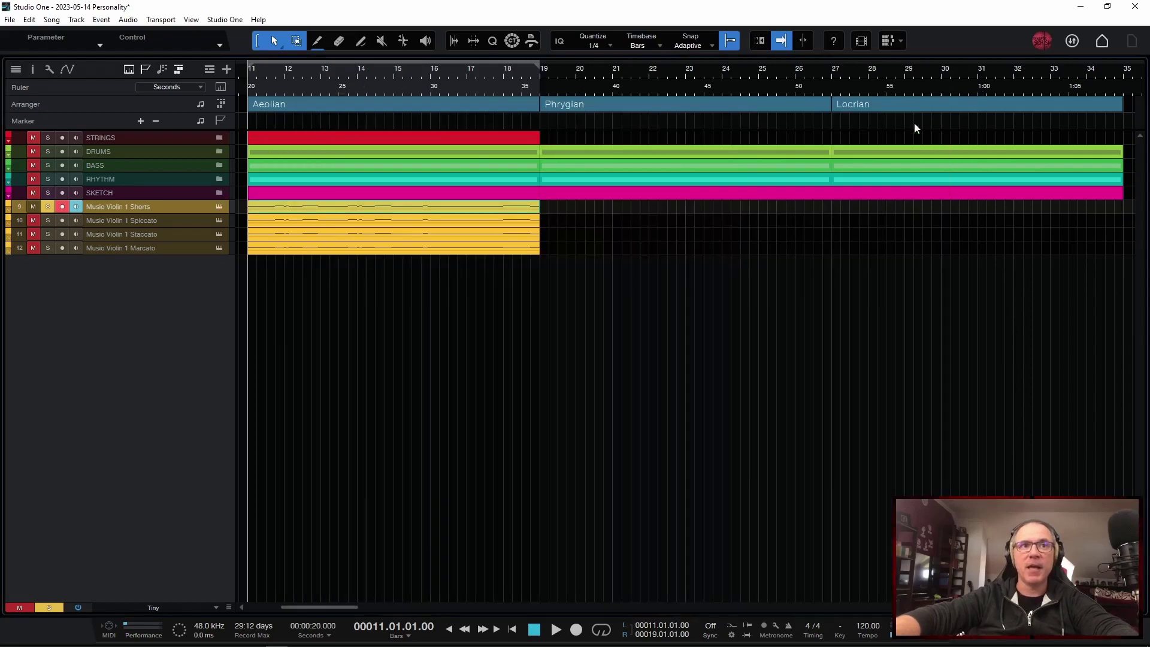
Open the Shorts part in the piano roll and bring up its Sound Variations list
double_click(374, 207)
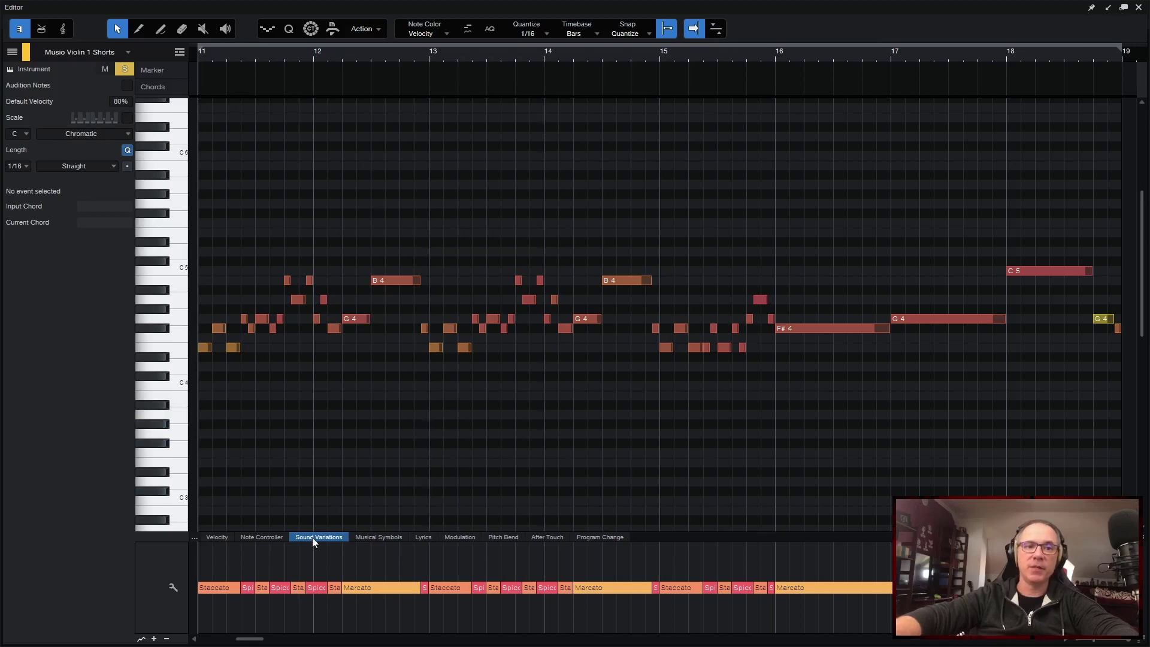
left_click(175, 587)
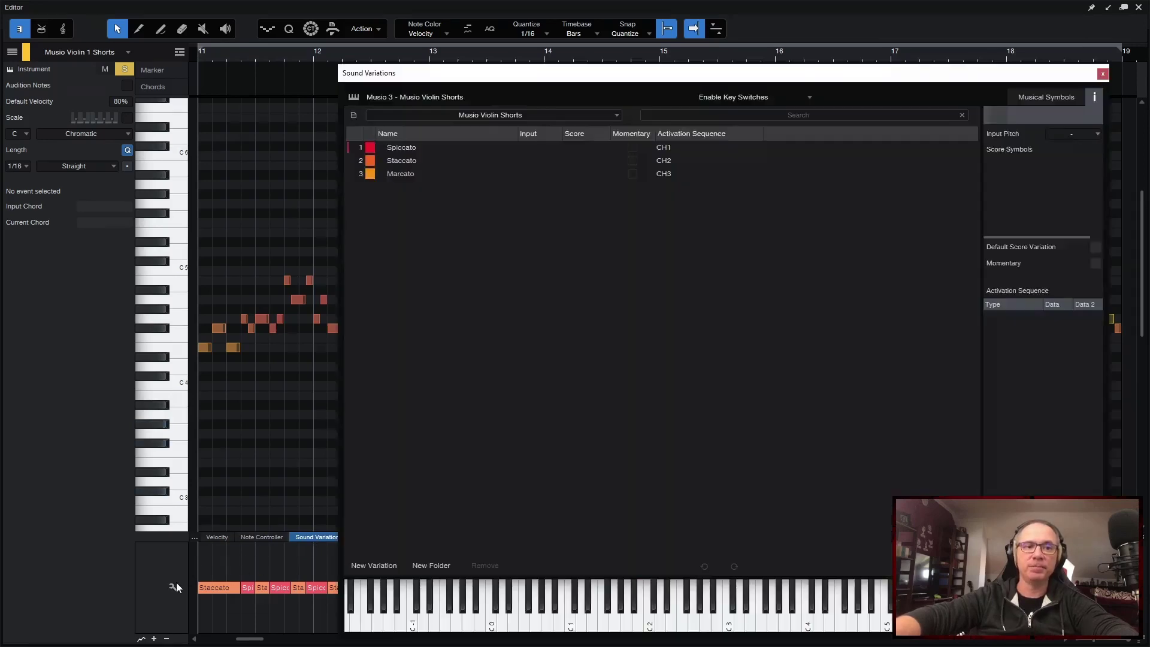
left_click_drag(610, 78, 557, 61)
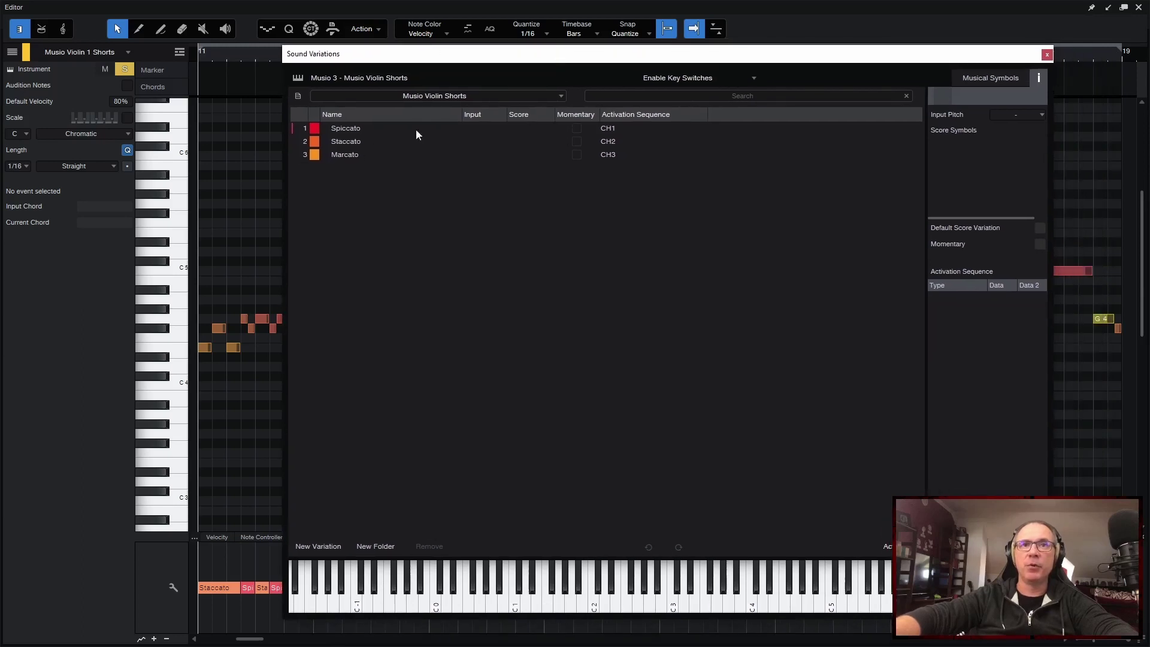
Inspect each variation's activation channel: Spiccato CH1, Staccato CH2, Marcato CH3
left_click(302, 546)
left_click(306, 545)
left_click(305, 546)
left_click(306, 546)
left_click(305, 546)
left_click(306, 545)
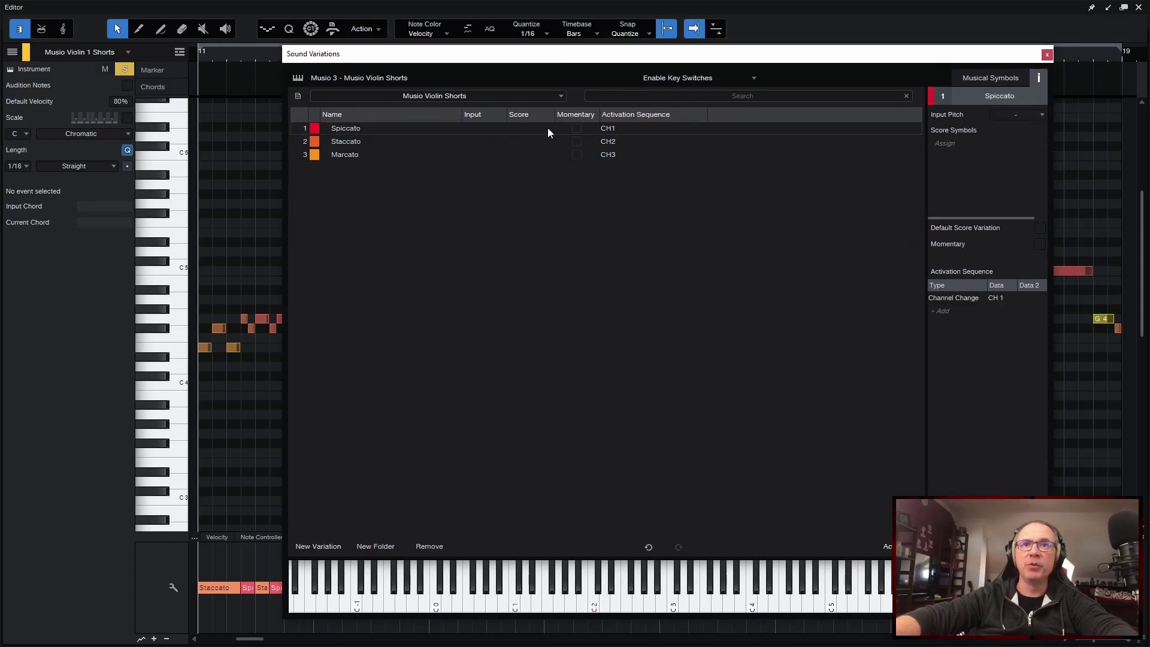
double_click(635, 128)
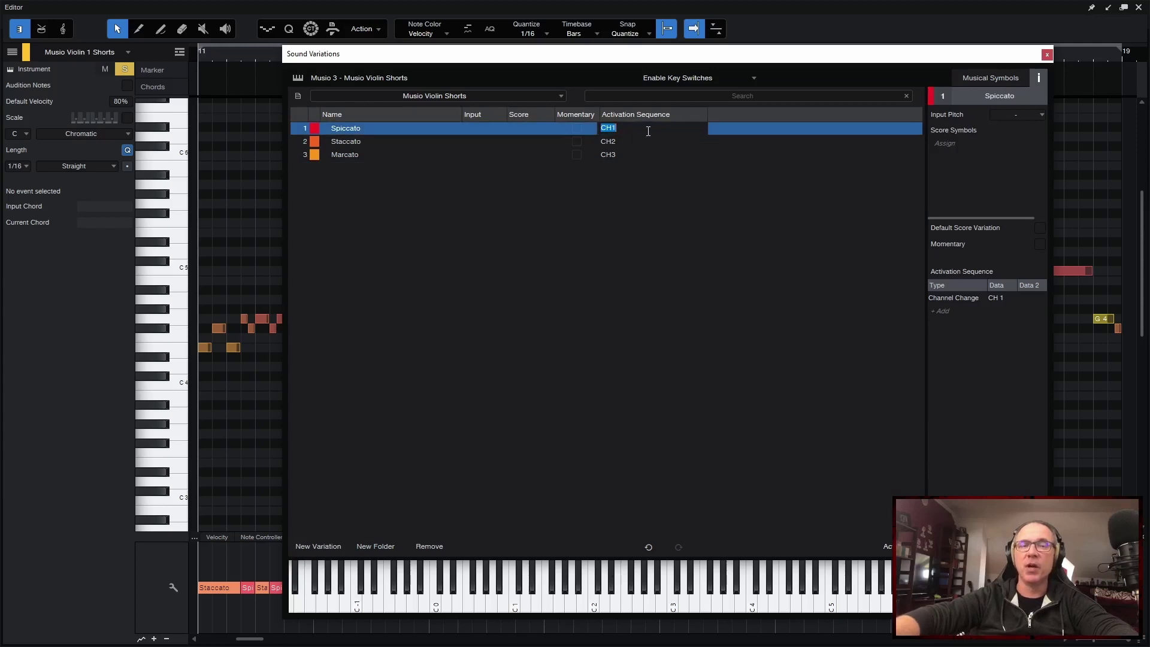
double_click(492, 129)
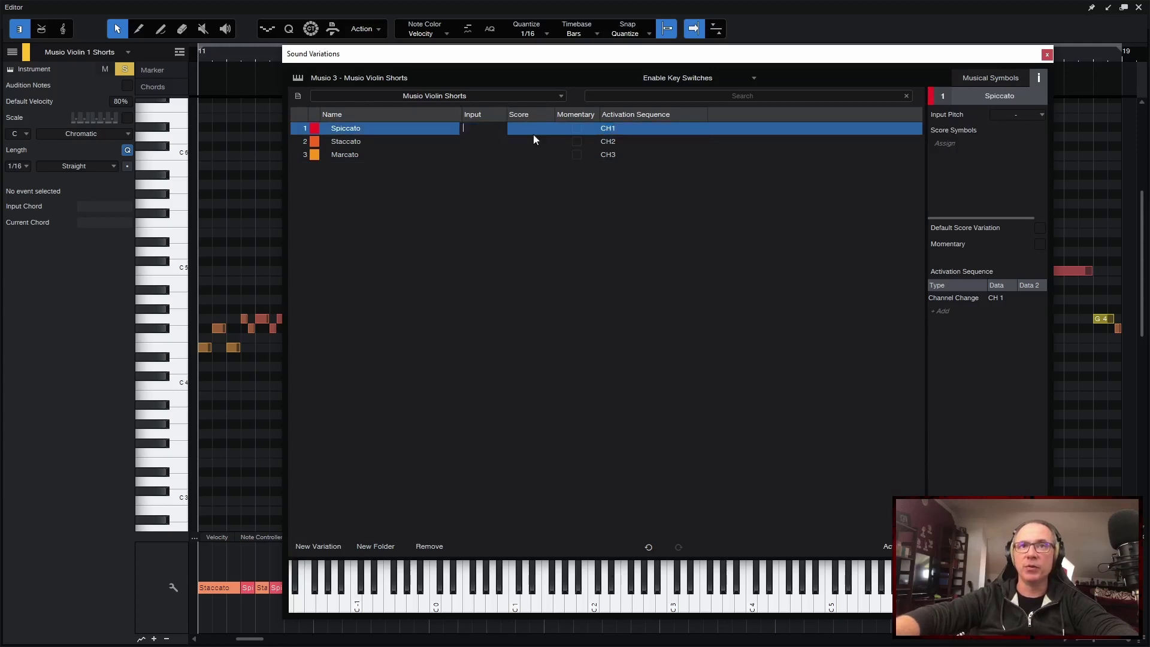
double_click(633, 128)
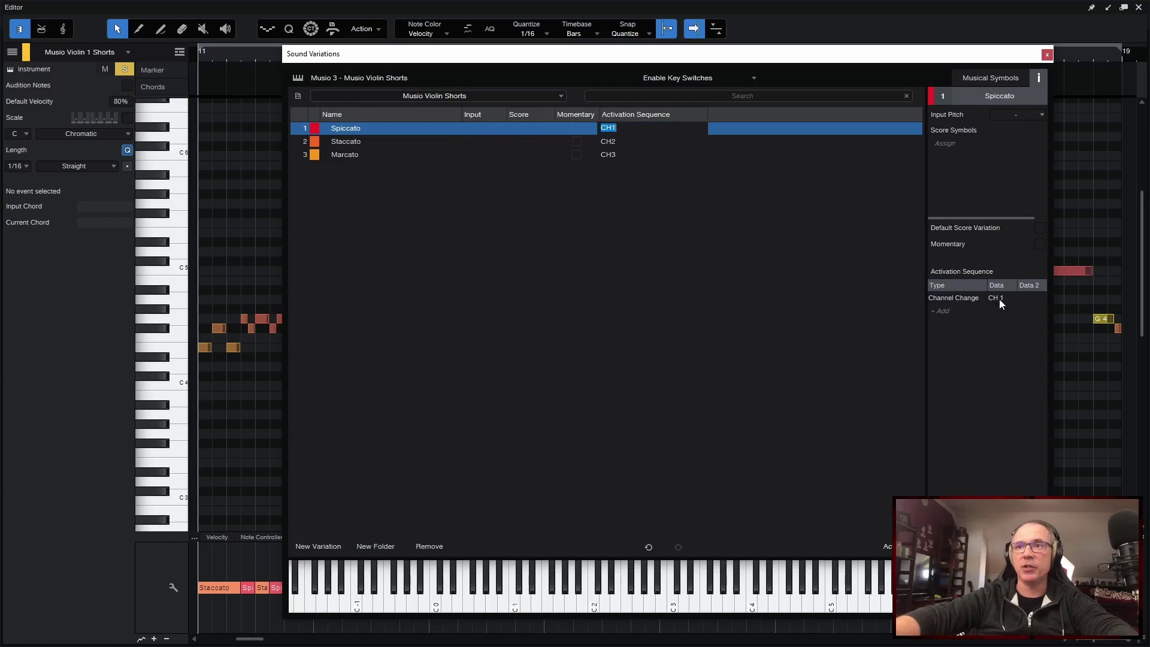
left_click(366, 143)
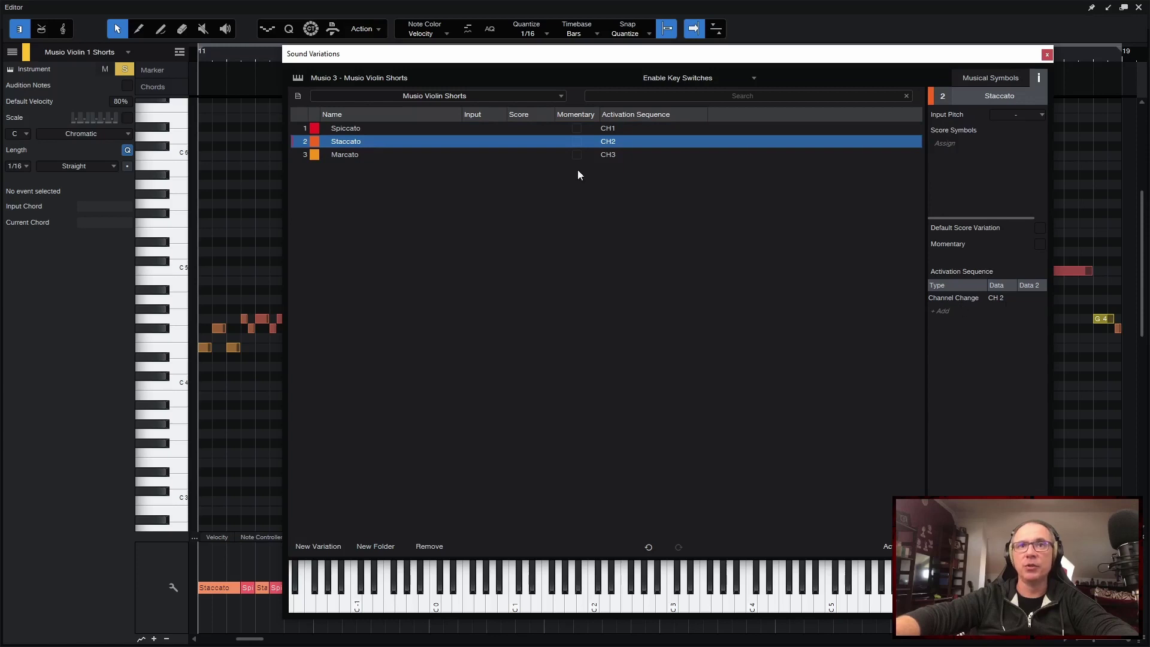
left_click(366, 155)
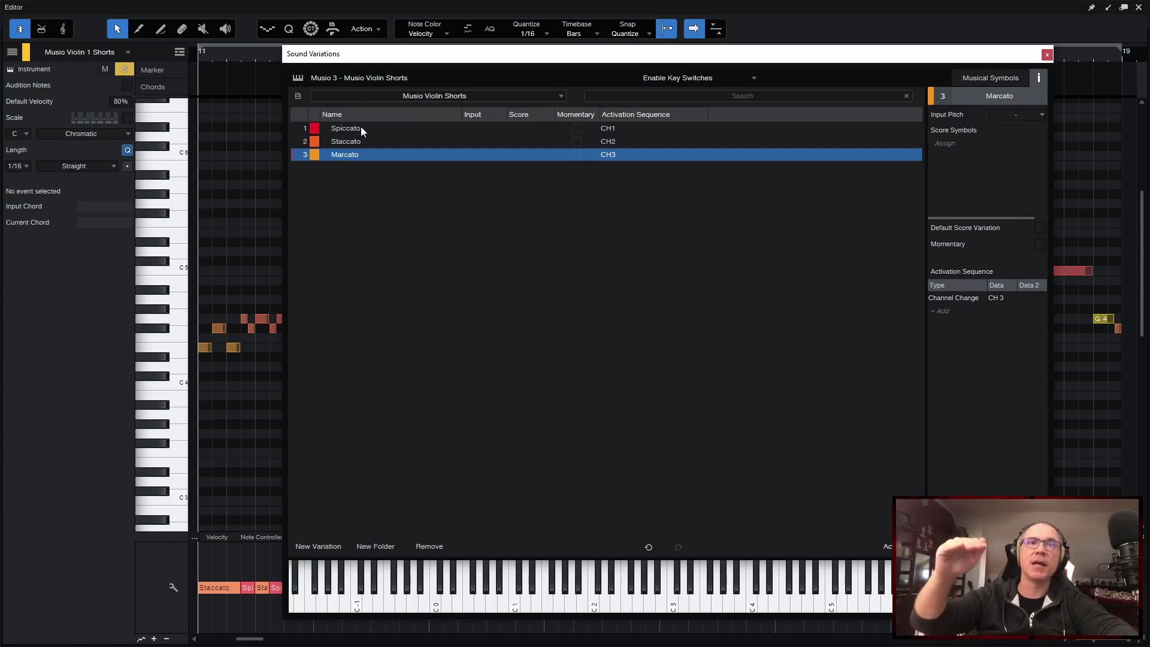
Close the Sound Variations list and apply Staccato to the two notes starting bar 13
left_click(1047, 55)
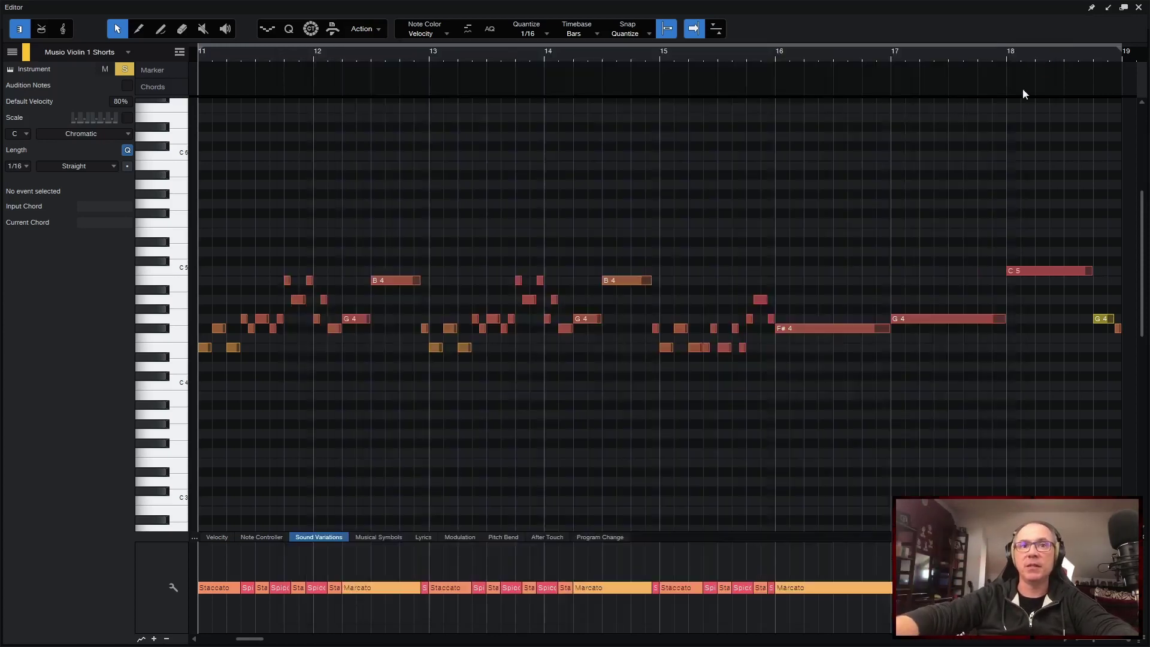
left_click_drag(462, 308, 463, 306)
right_click(453, 327)
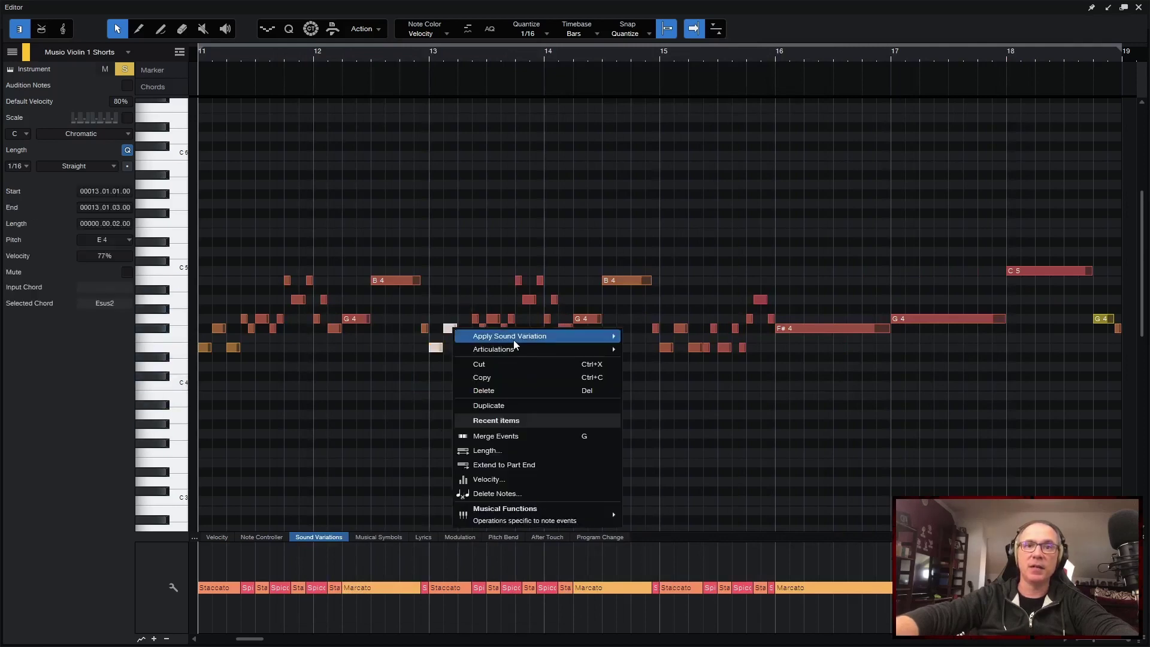
mouse_move(548, 336)
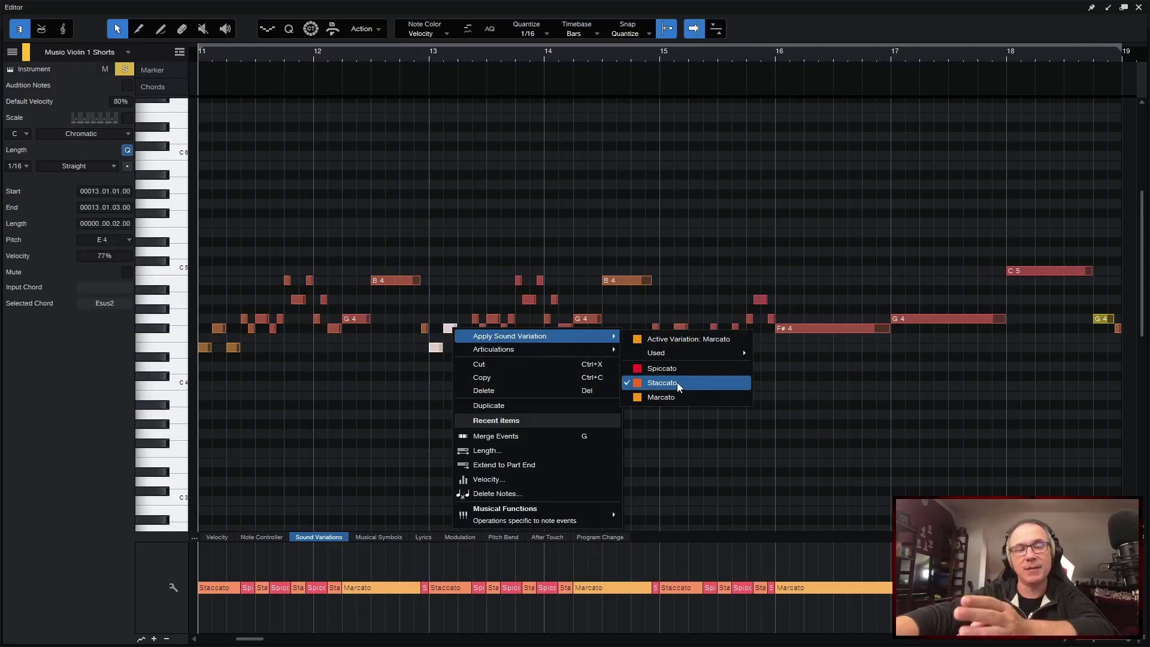
left_click(423, 389)
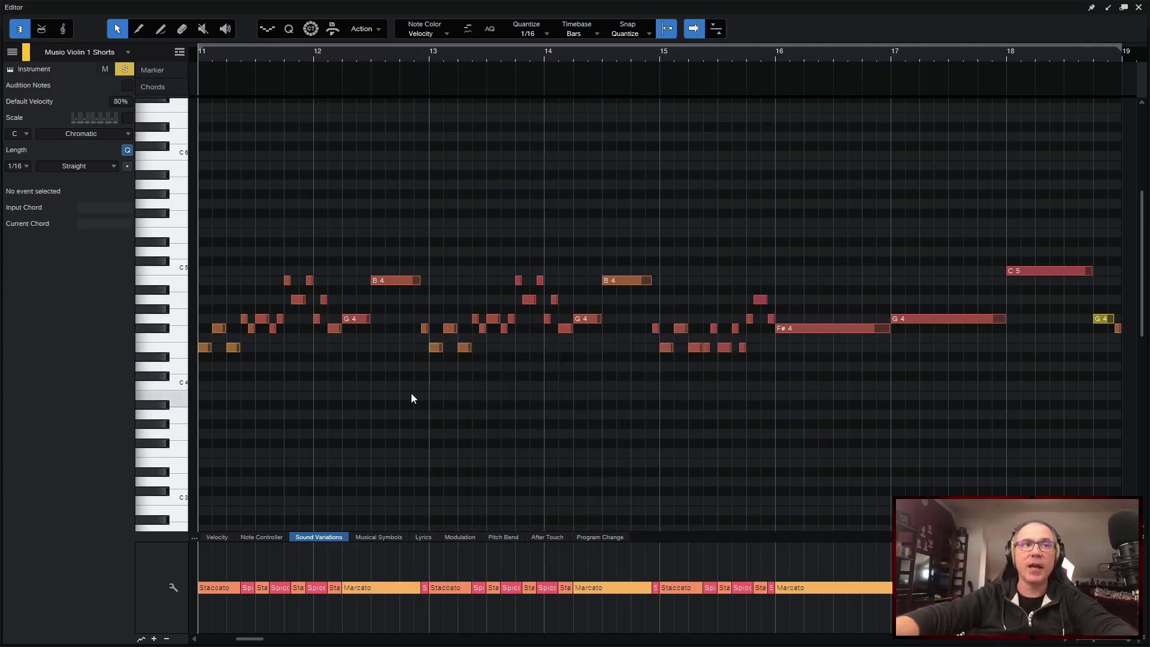
Close the piano roll, reopen the Shorts track's Musio instance, and play to hear articulation switching
key("F2")
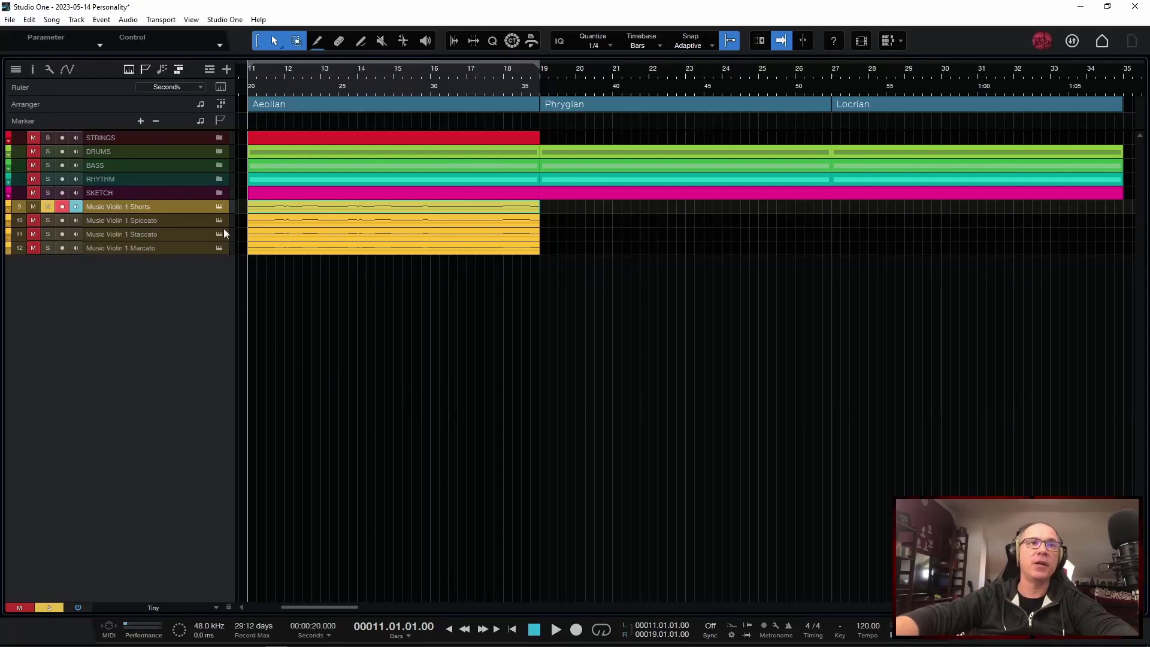
left_click(219, 206)
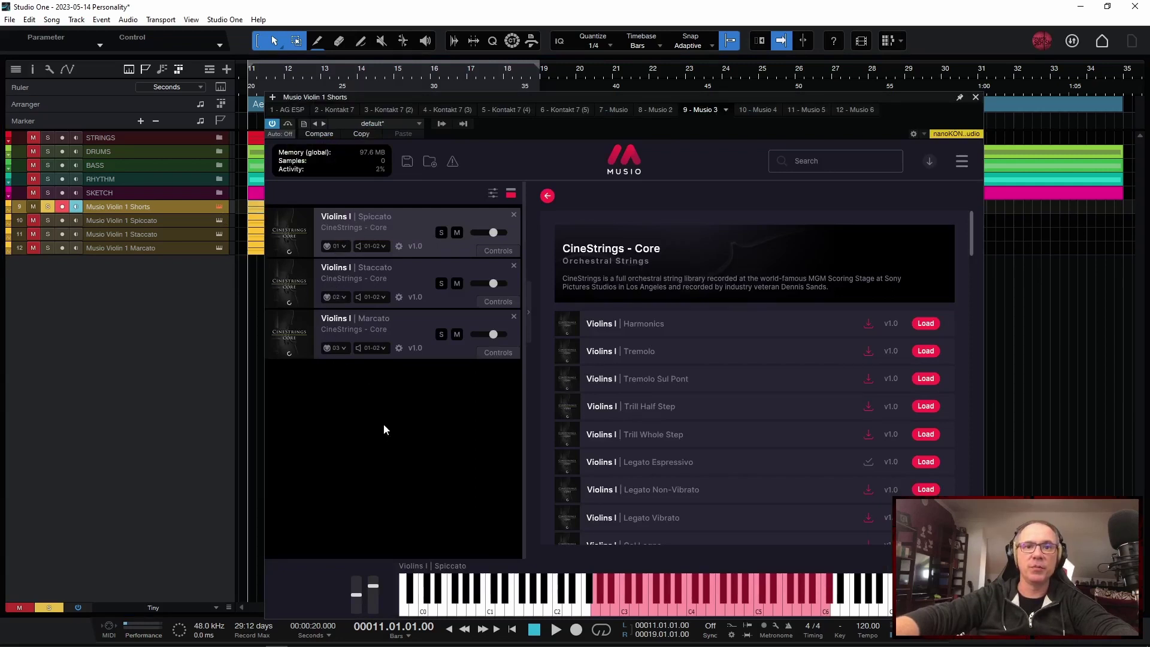
key("space")
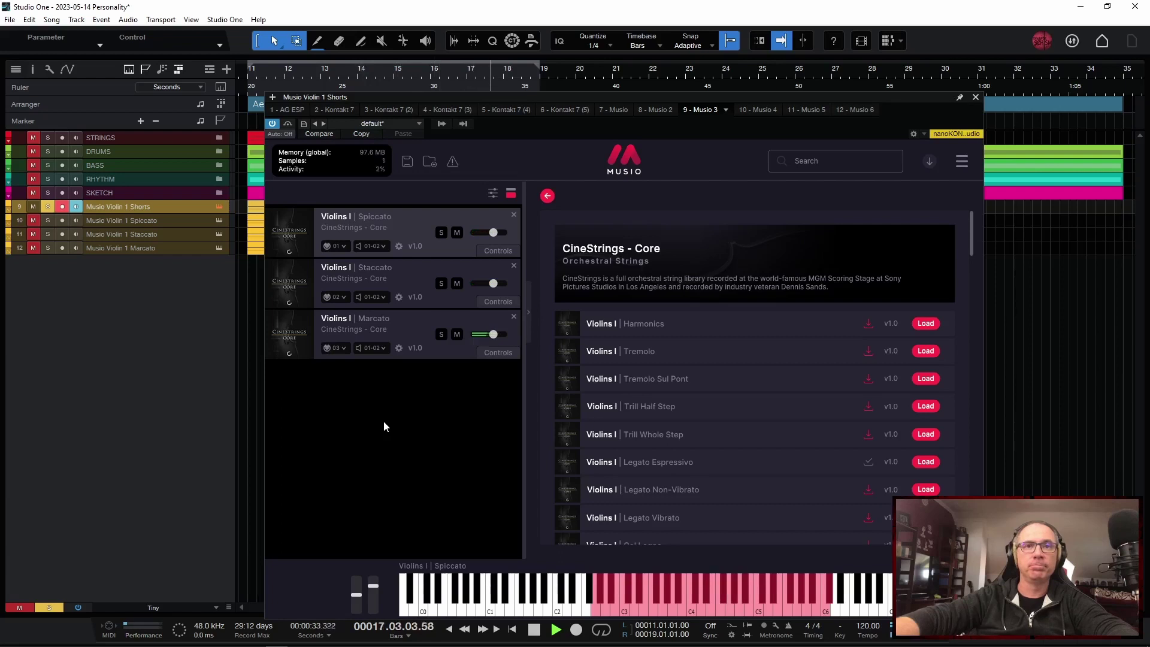
key("space")
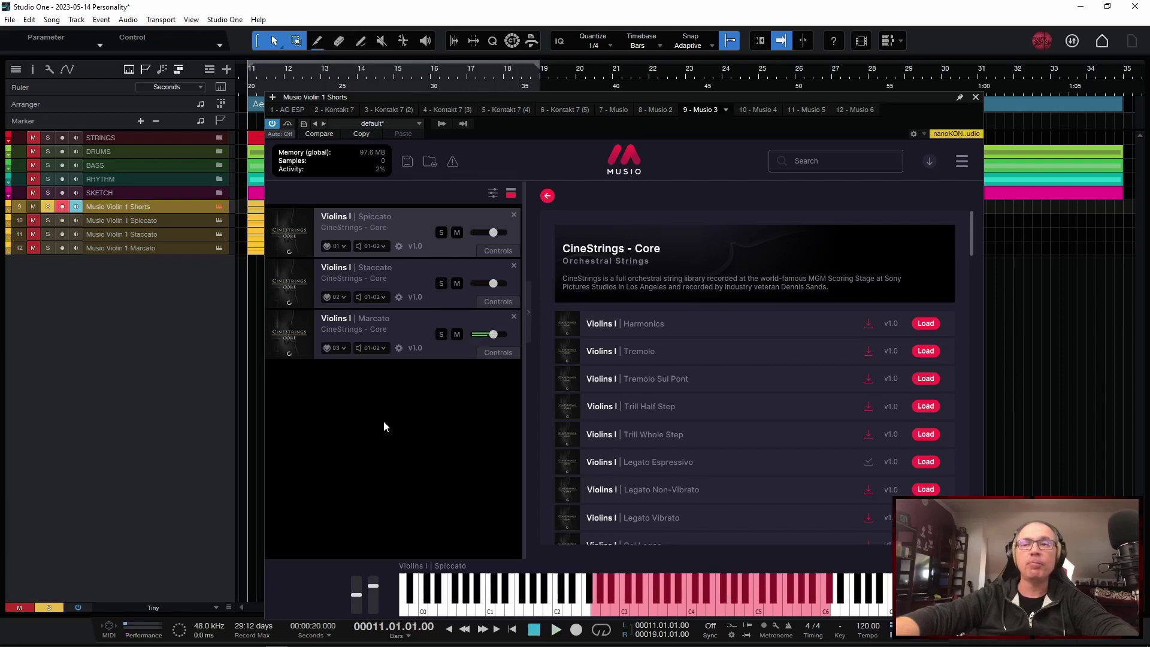